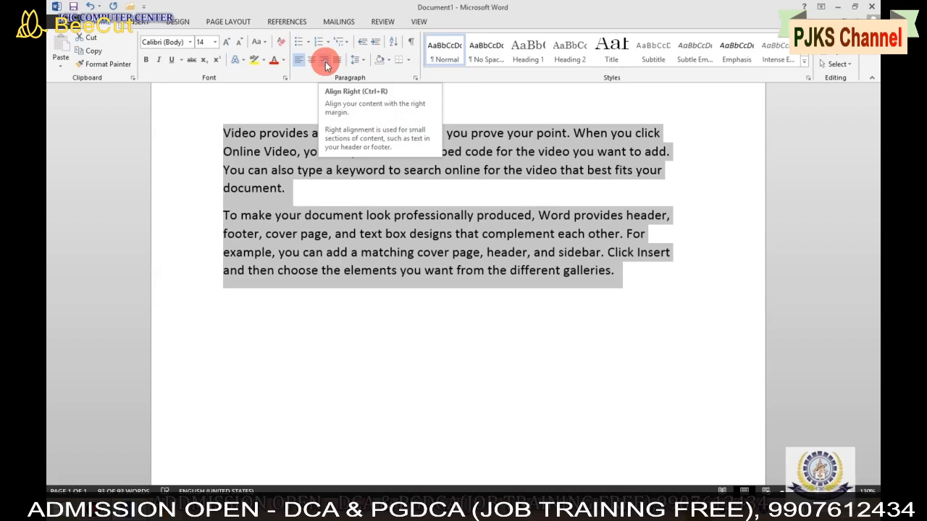
# Right-align both paragraphs and add two lines below them: "Basic", right-aligned, and "internet", left-aligned
pyautogui.click(325, 61)
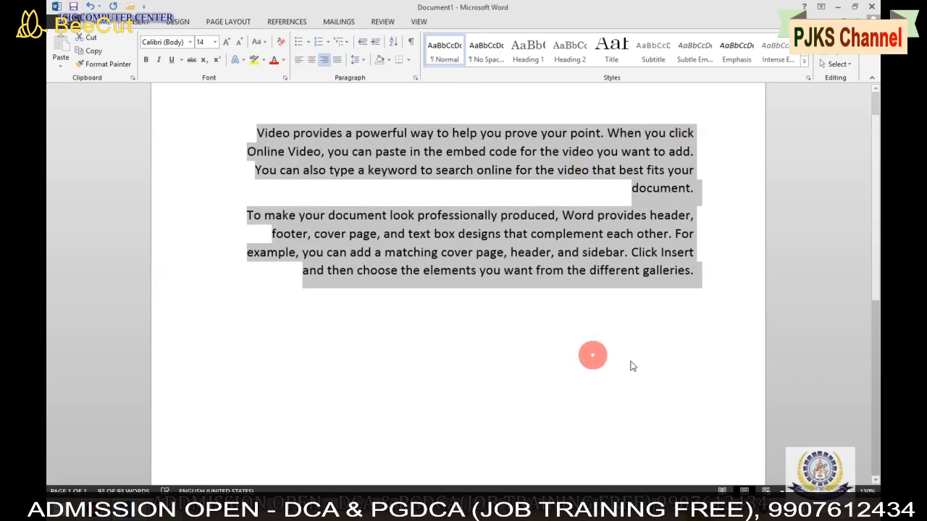
pyautogui.click(700, 274)
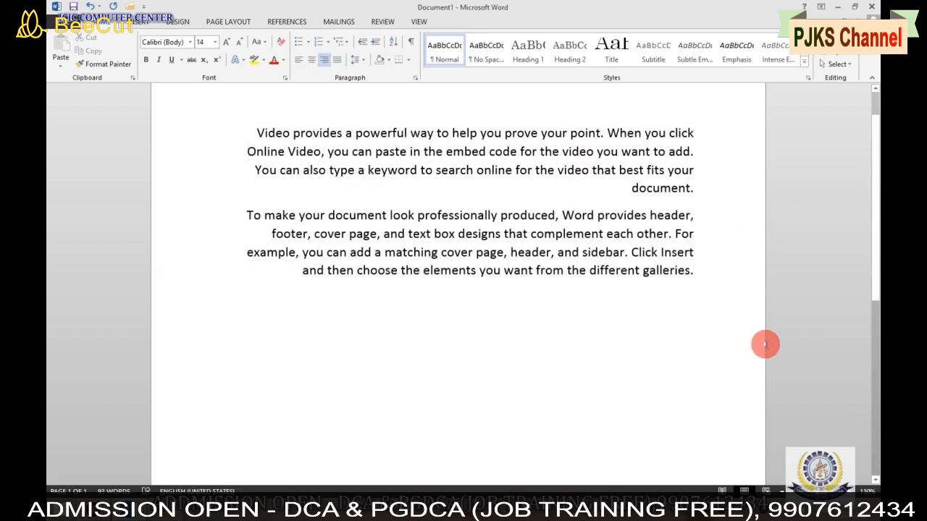
pyautogui.press('Return')
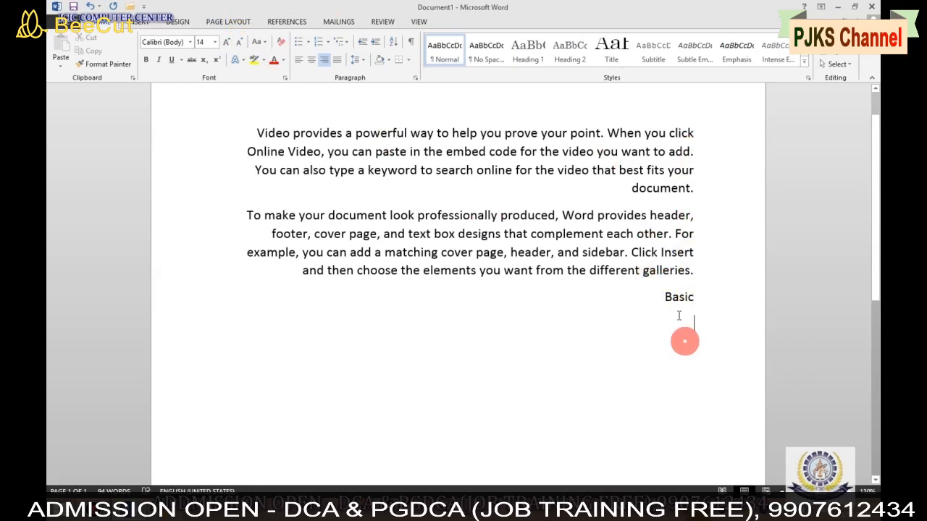
pyautogui.click(298, 61)
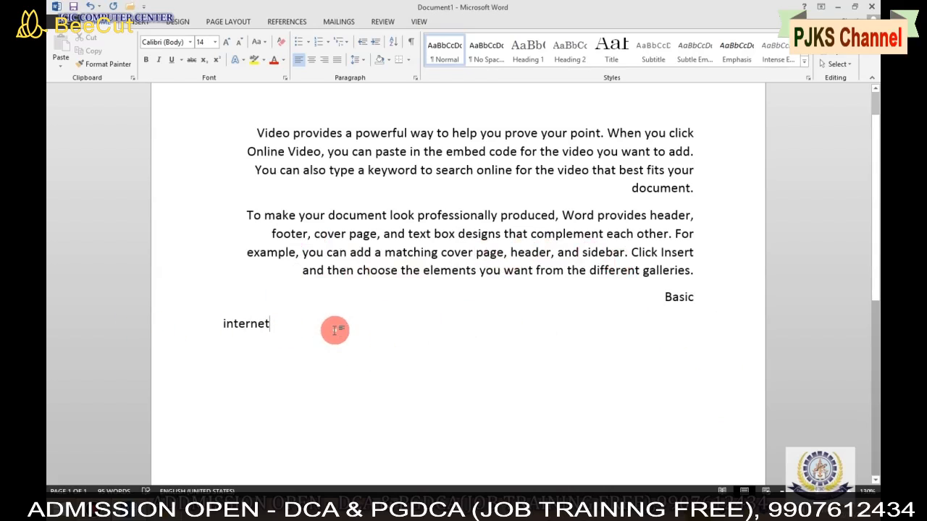
# Center the line "internet" and switch it to right alignment
pyautogui.moveTo(288, 324); pyautogui.dragTo(219, 324)
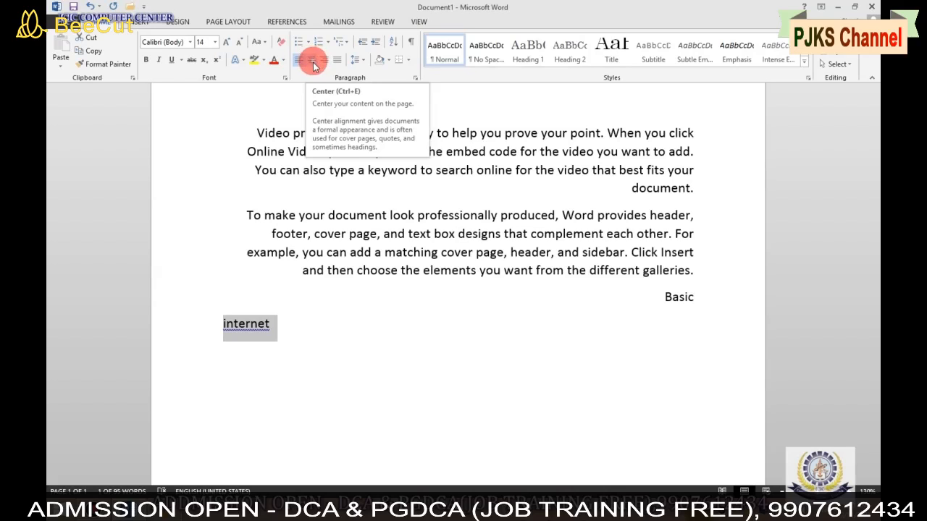
pyautogui.click(313, 64)
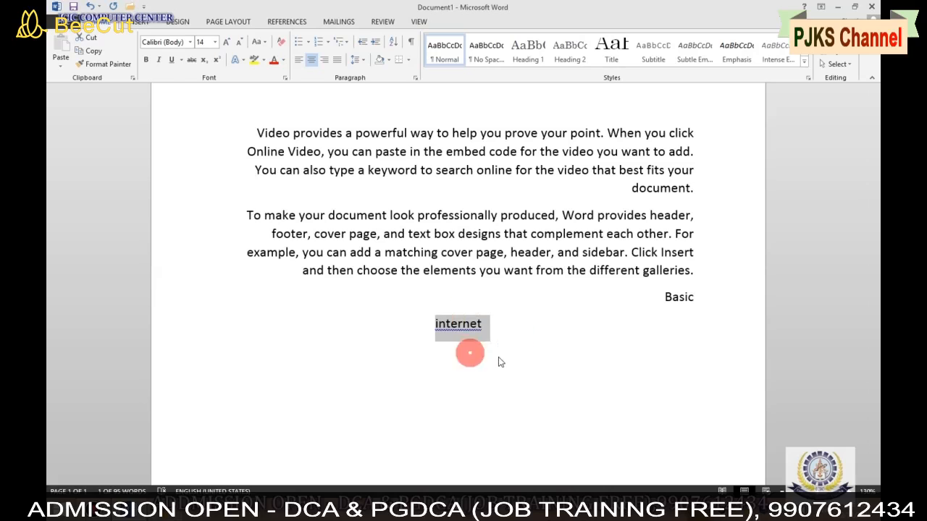
pyautogui.click(325, 61)
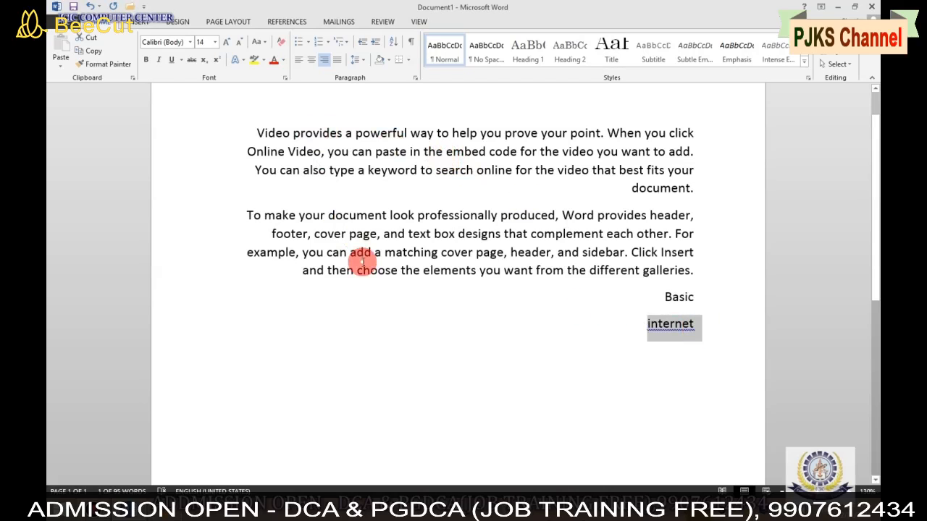
# Left-align all the text in the document
pyautogui.hotkey('ctrl', 'a')
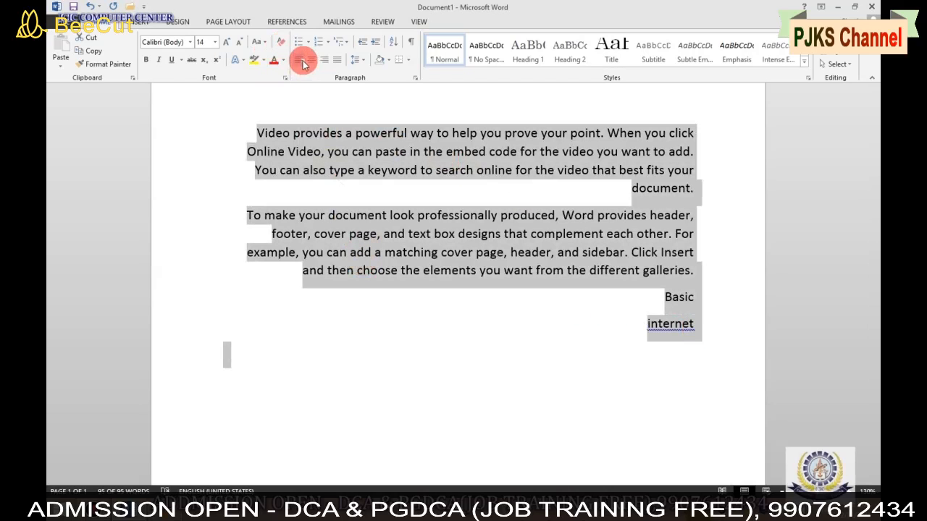
pyautogui.click(300, 62)
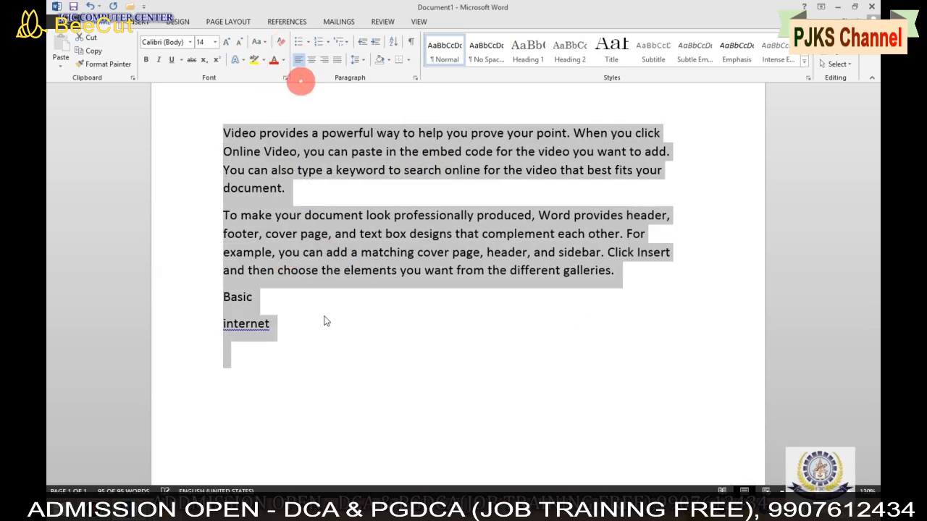
pyautogui.click(298, 306)
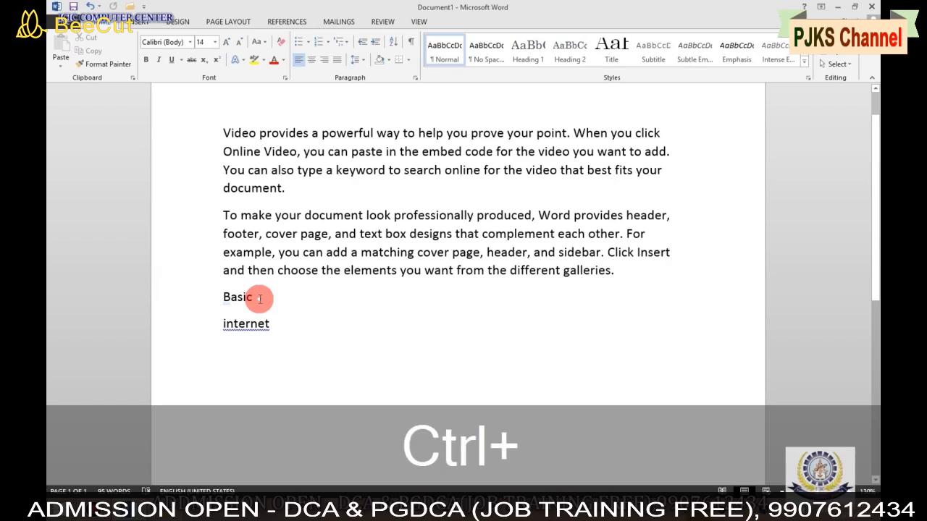
# Justify all the text in the document so the lines fill the width between both margins
pyautogui.hotkey('ctrl', 'a')
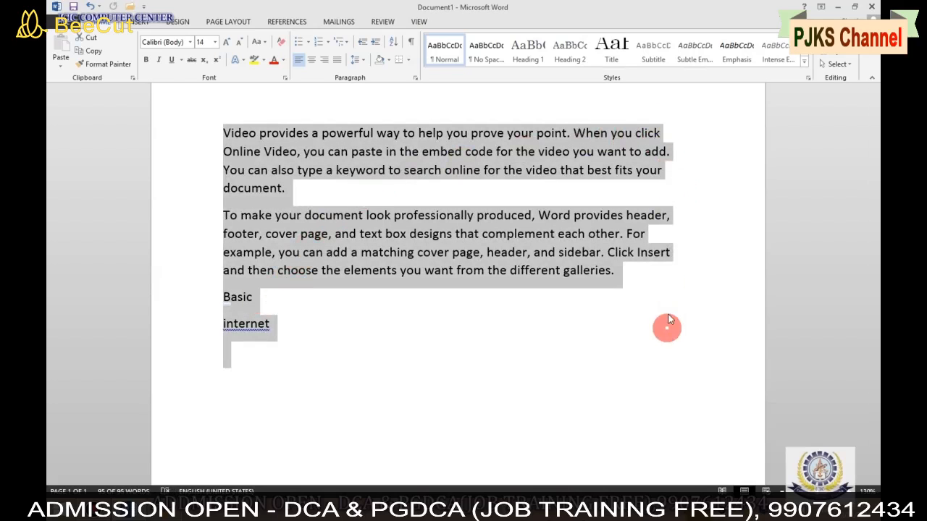
pyautogui.click(338, 62)
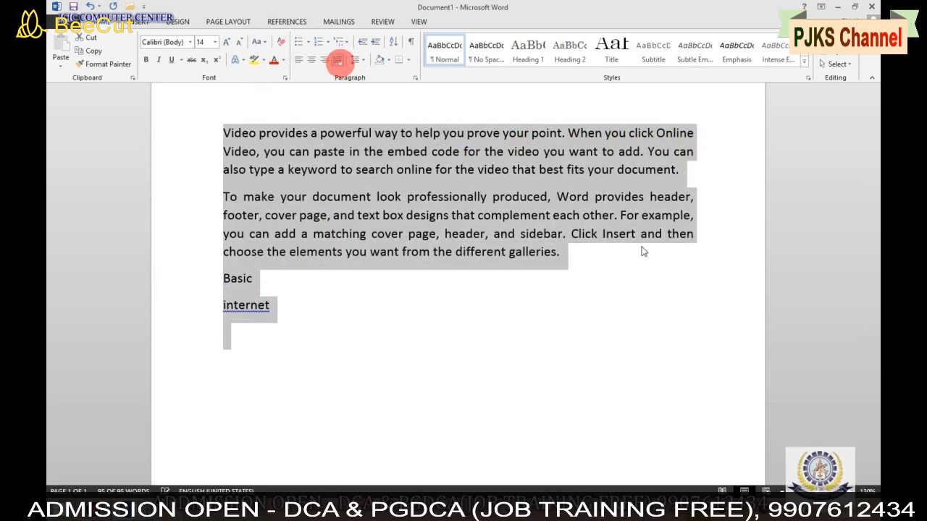
pyautogui.click(567, 262)
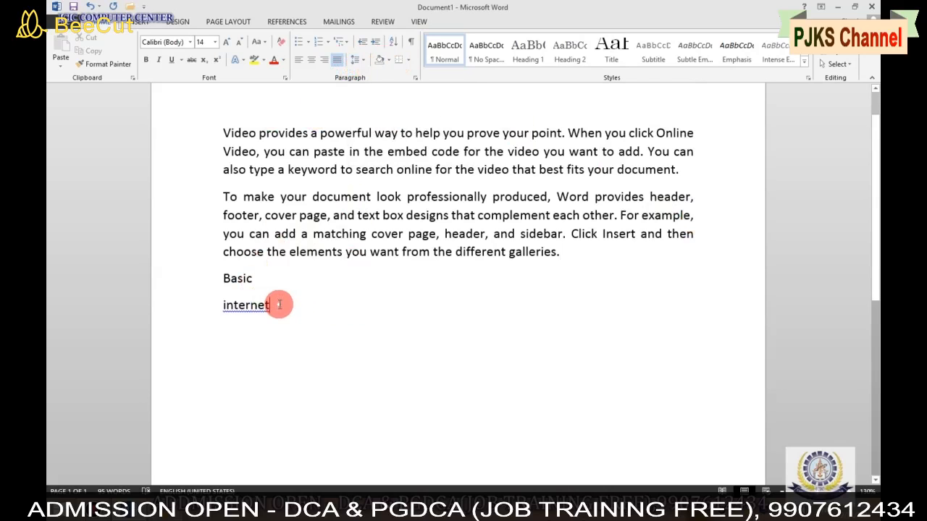
# Try a line spacing of 2.5 on the two main paragraphs
pyautogui.moveTo(225, 131); pyautogui.dragTo(586, 263)
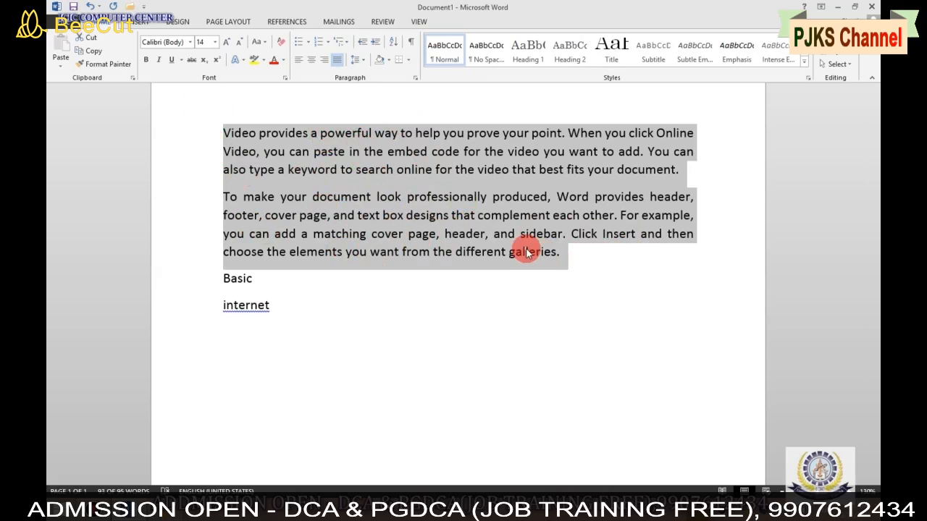
pyautogui.click(362, 62)
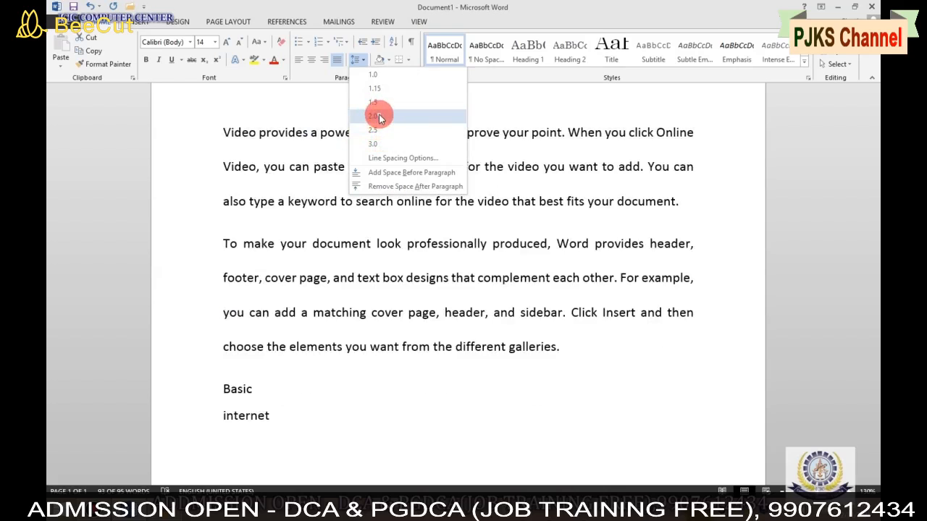
pyautogui.click(311, 155)
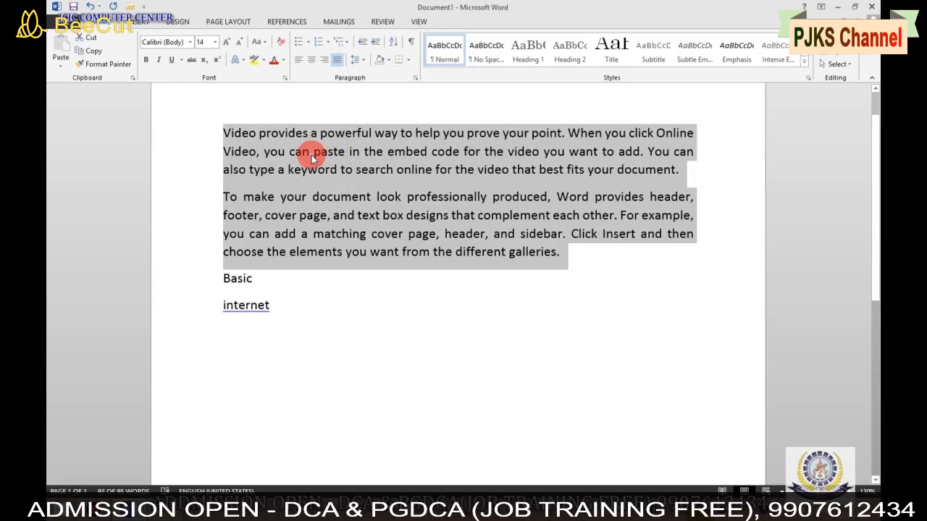
pyautogui.click(361, 61)
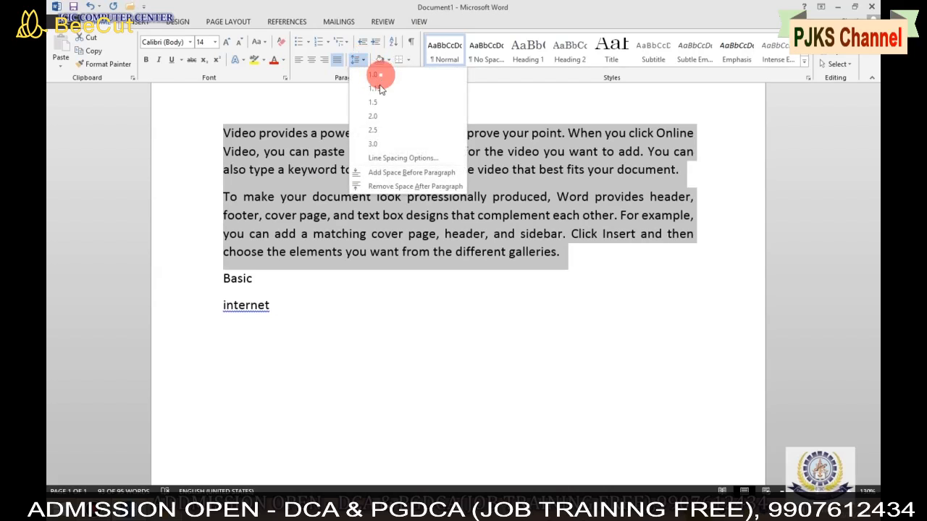
pyautogui.click(374, 131)
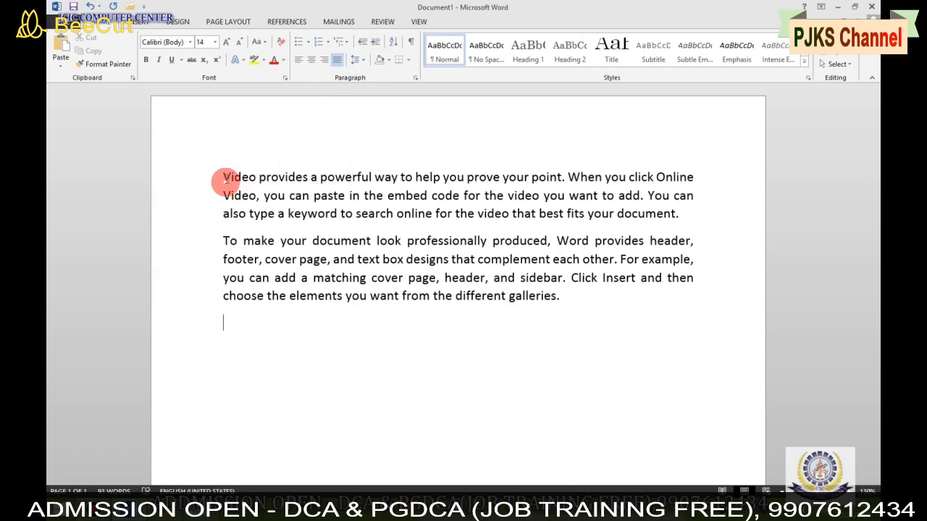
# Increase the indent of both paragraphs by six levels
pyautogui.moveTo(223, 174); pyautogui.dragTo(505, 285)
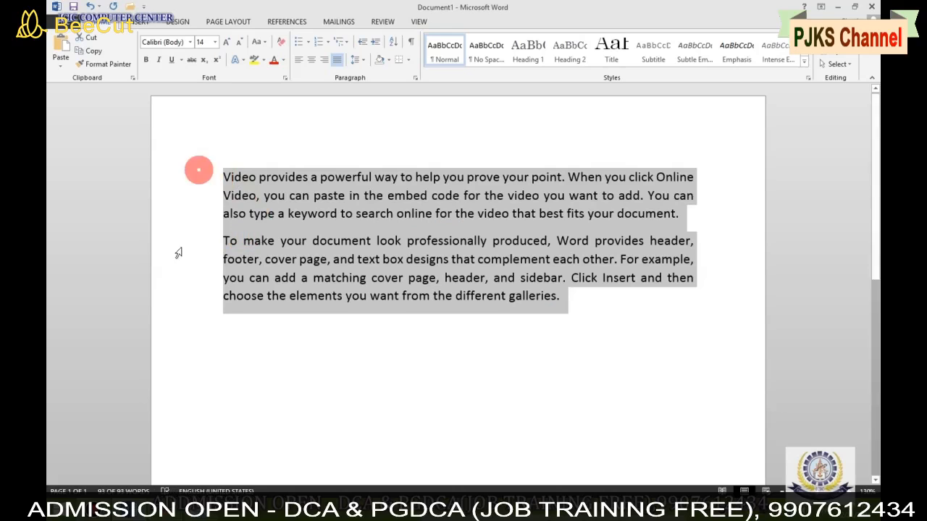
pyautogui.click(377, 45)
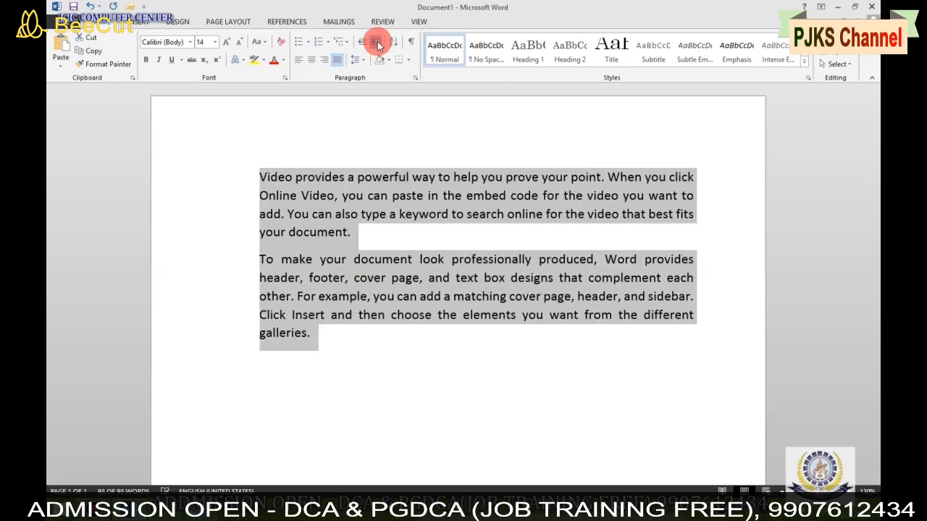
pyautogui.click(377, 45)
pyautogui.click(377, 45)
pyautogui.click(377, 45)
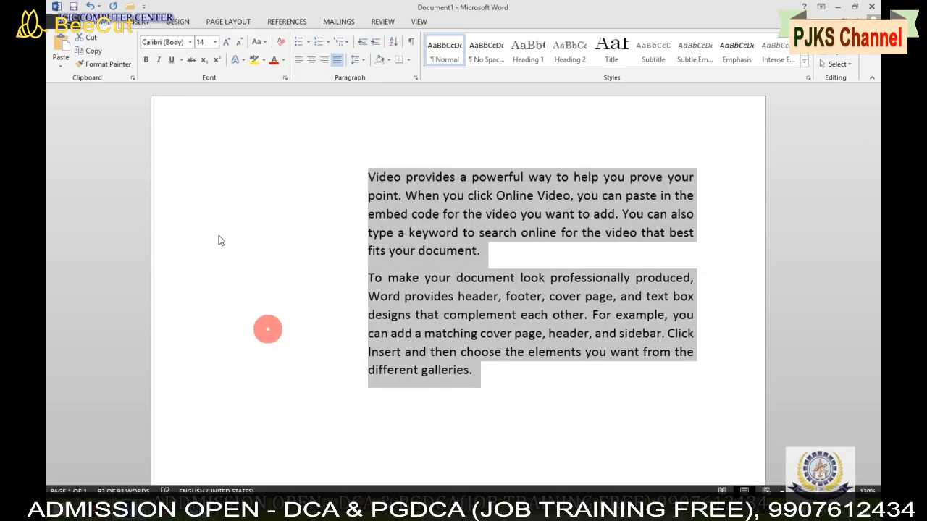
pyautogui.click(377, 45)
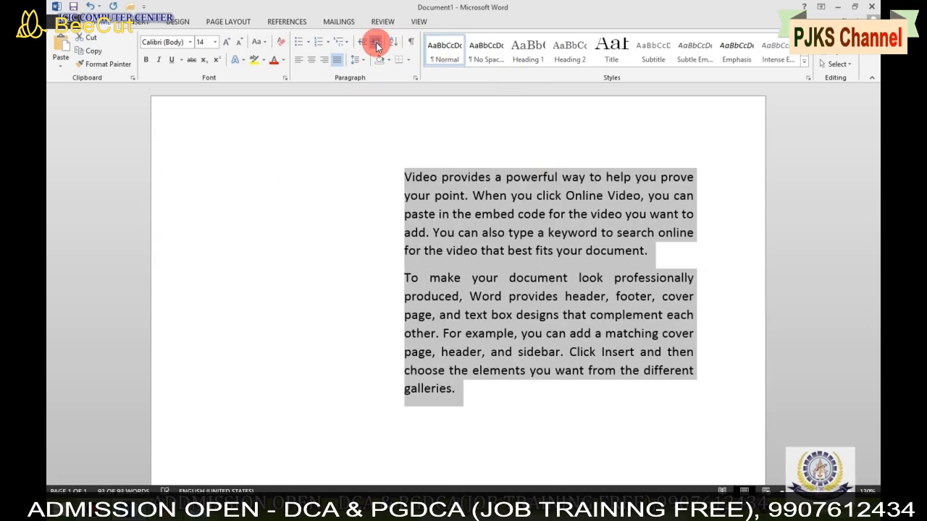
pyautogui.click(378, 45)
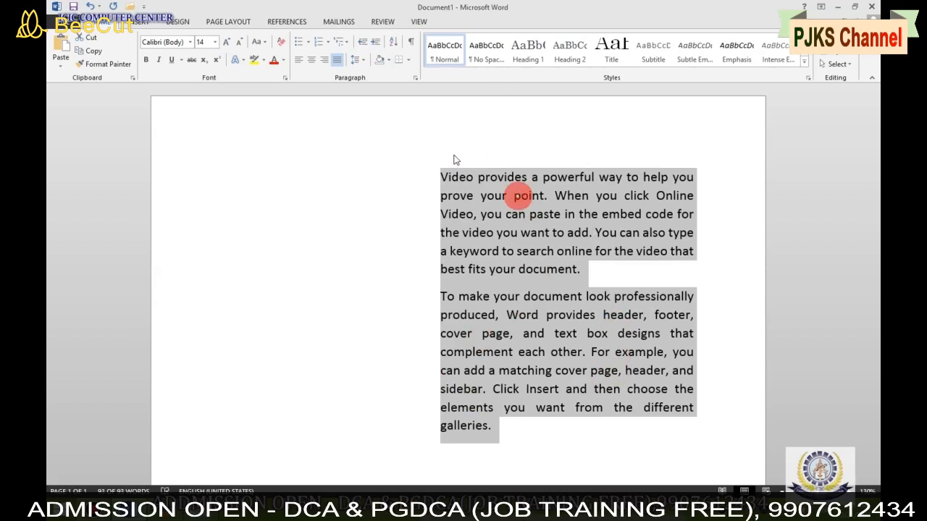
# Decrease the indent of both paragraphs by six levels, back to the left margin
pyautogui.click(362, 43)
pyautogui.click(362, 43)
pyautogui.click(362, 44)
pyautogui.click(362, 43)
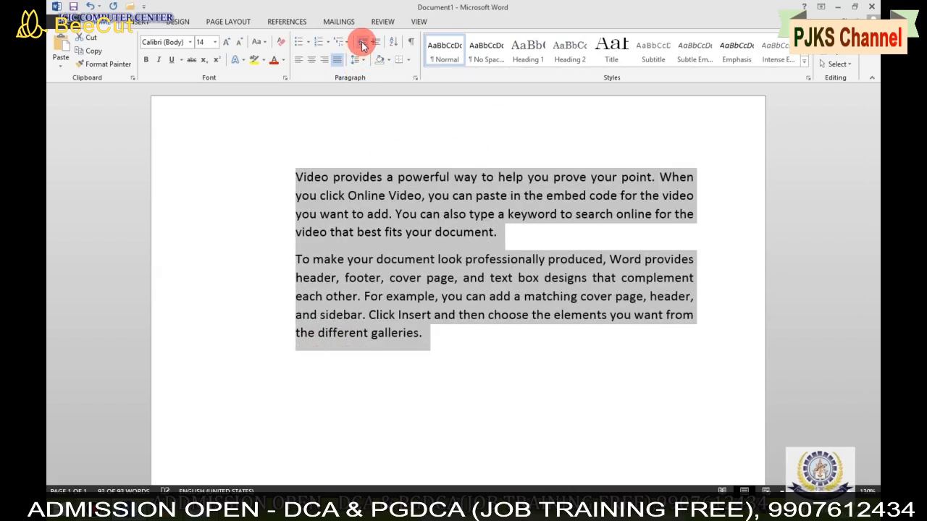
pyautogui.click(362, 43)
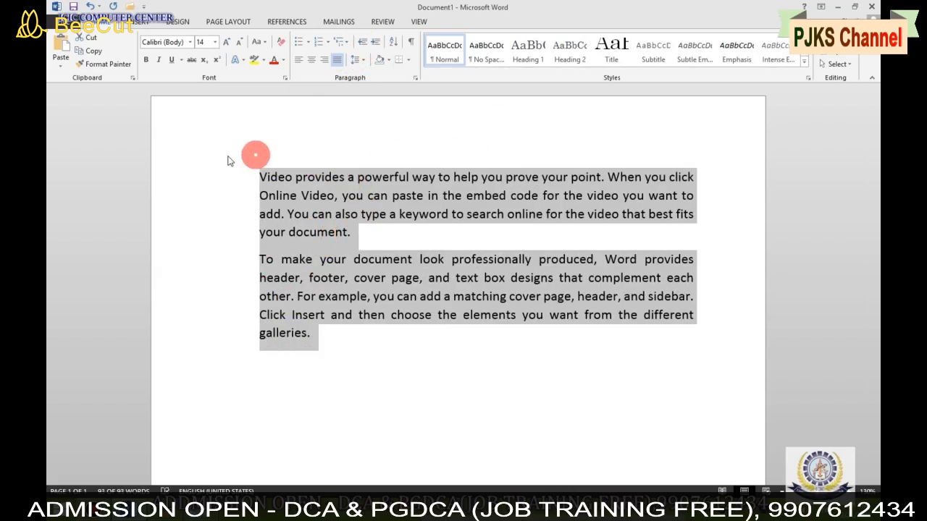
pyautogui.click(366, 50)
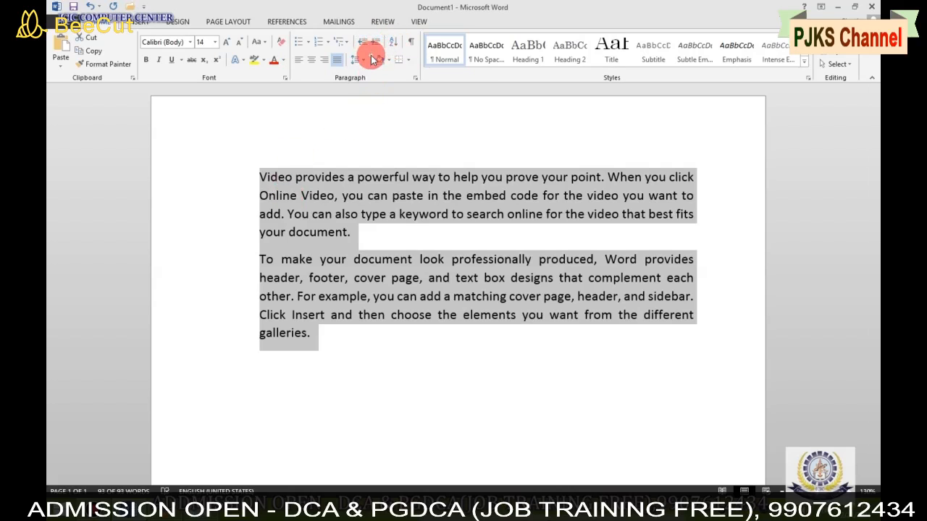
pyautogui.click(362, 40)
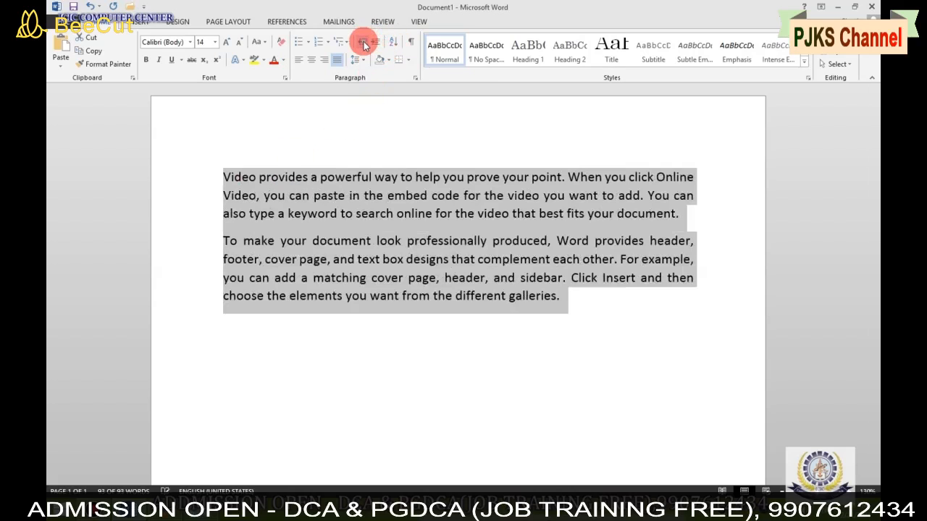
pyautogui.click(284, 212)
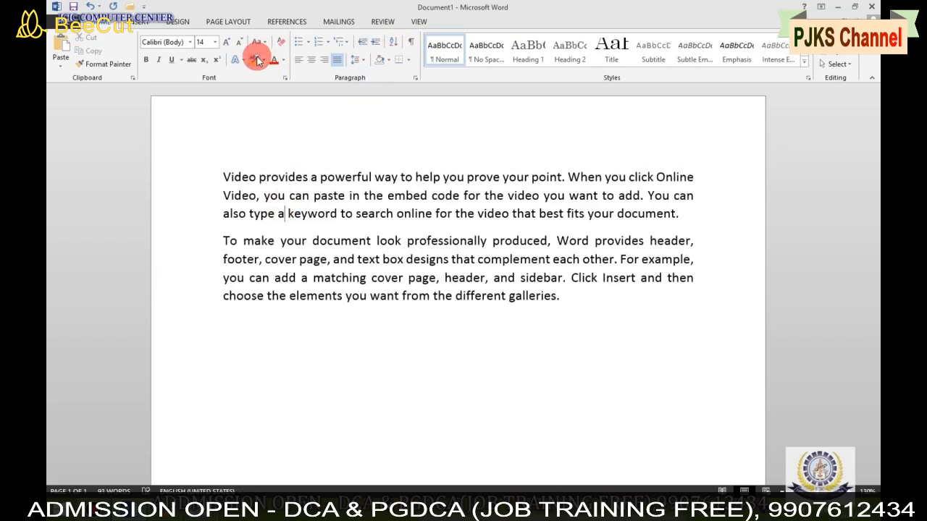
pyautogui.click(341, 213)
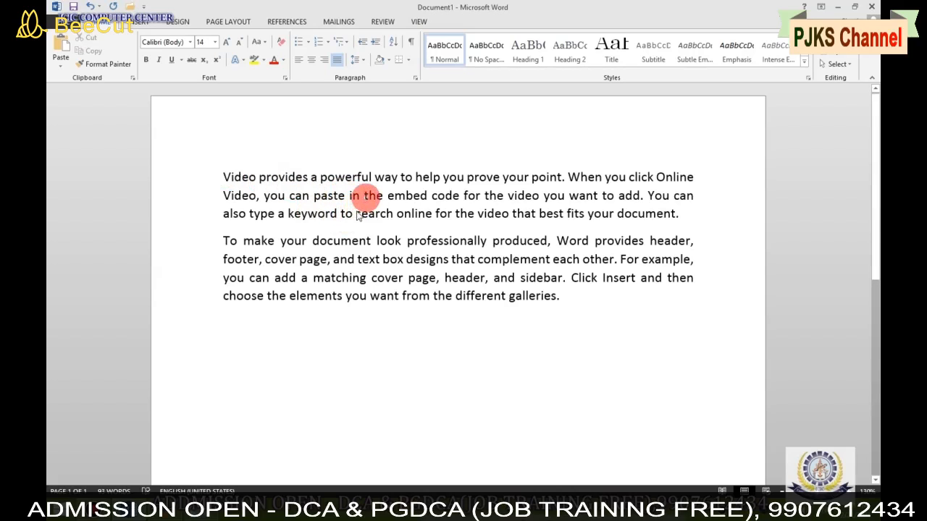
# Apply the standard light green shading behind both paragraphs
pyautogui.moveTo(223, 177); pyautogui.dragTo(558, 304)
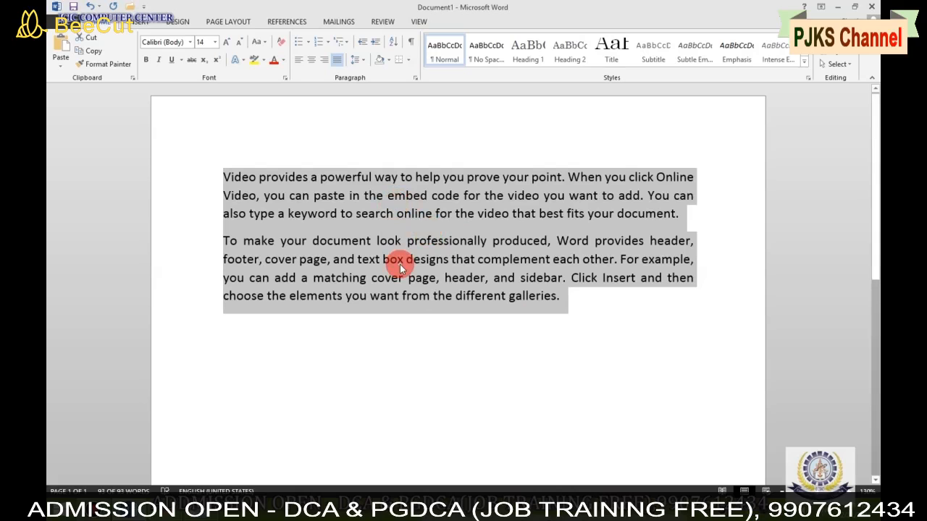
pyautogui.click(389, 61)
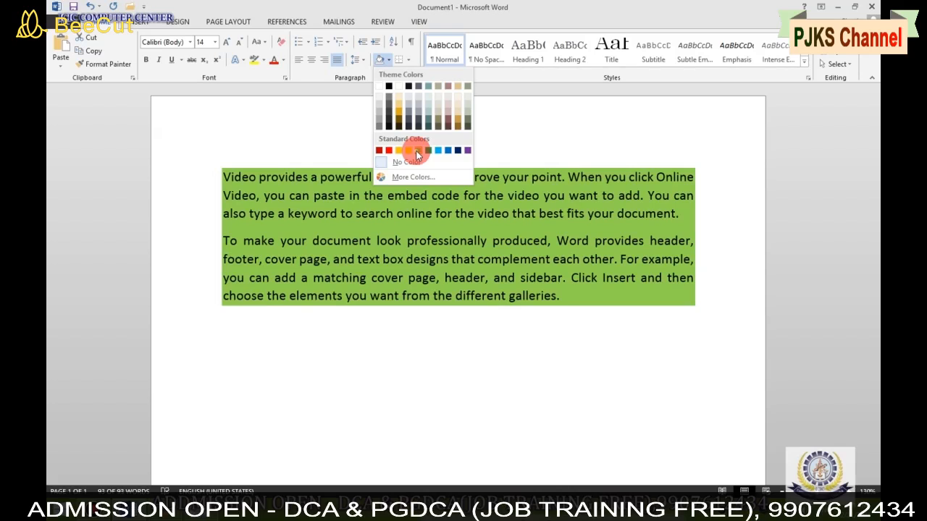
pyautogui.click(417, 154)
pyautogui.click(505, 254)
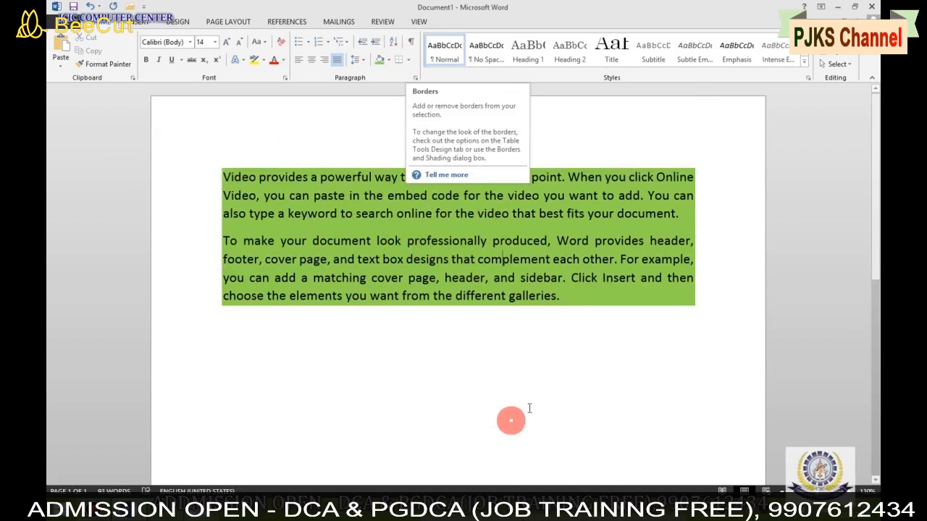
pyautogui.click(577, 303)
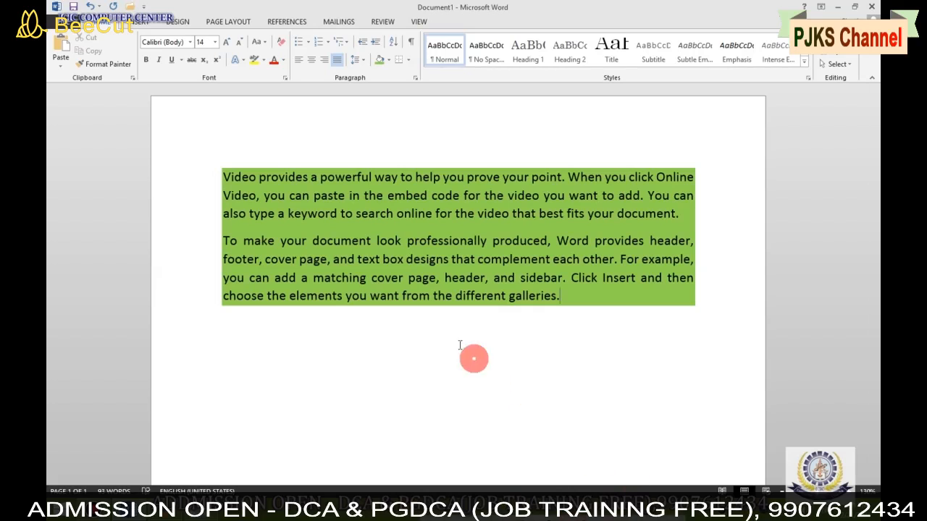
# Remove the green shading from both paragraphs by setting the shading to No Color
pyautogui.moveTo(567, 303)
pyautogui.mouseDown()
pyautogui.moveTo(275, 225)
pyautogui.moveTo(178, 161)
pyautogui.mouseUp()
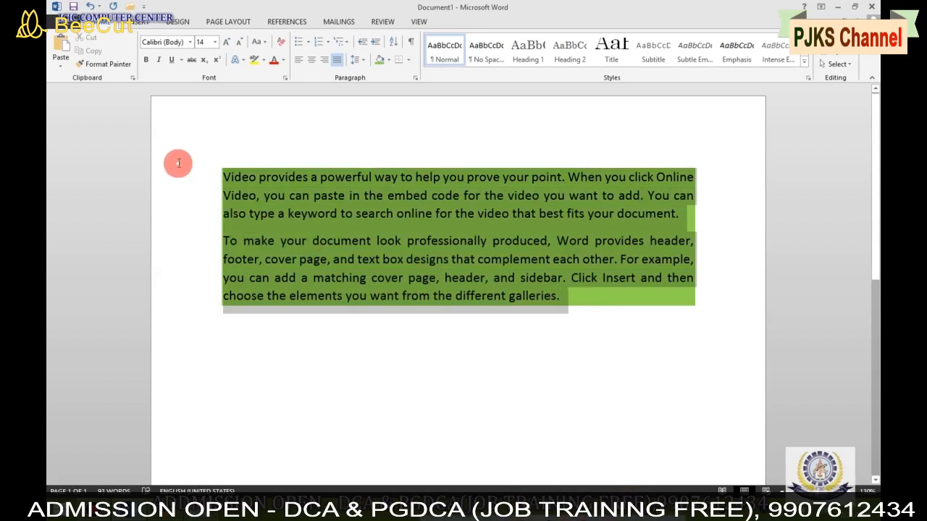
pyautogui.click(390, 62)
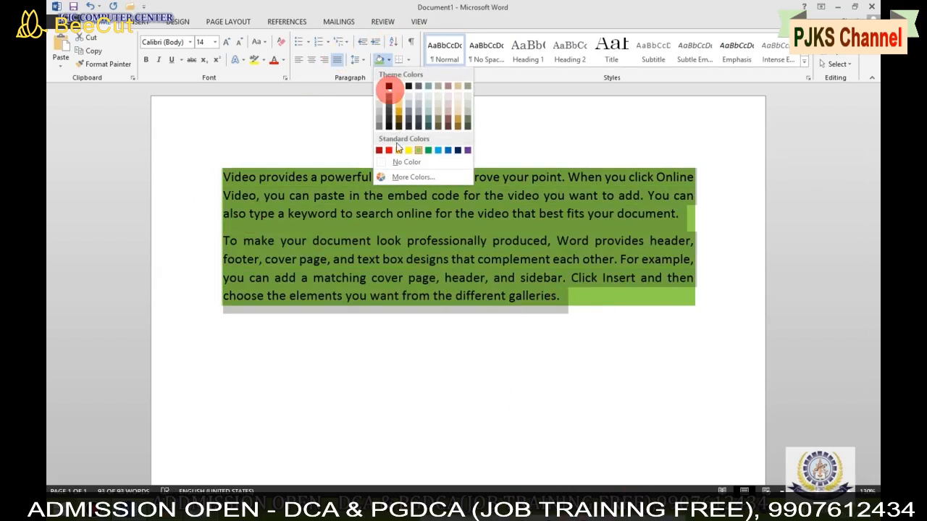
pyautogui.click(405, 164)
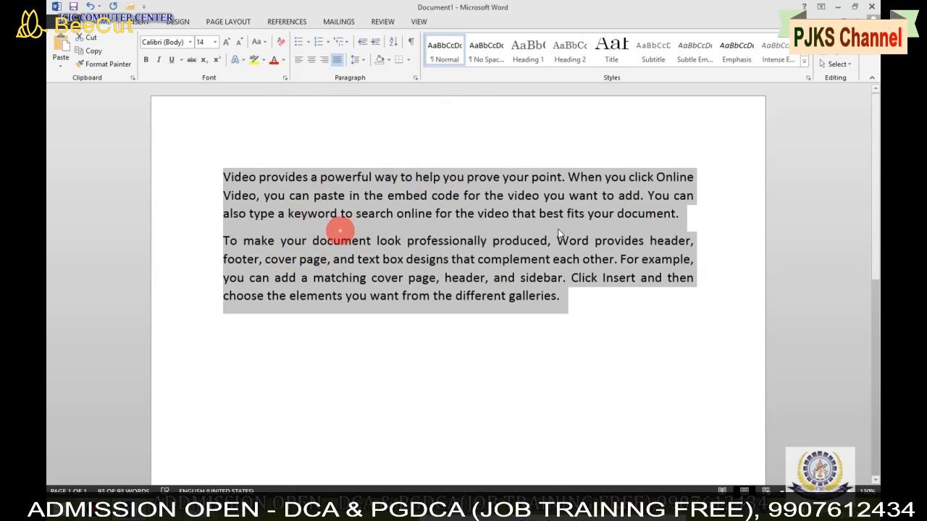
# Add a bottom border below and a top border above the two selected paragraphs
pyautogui.click(409, 61)
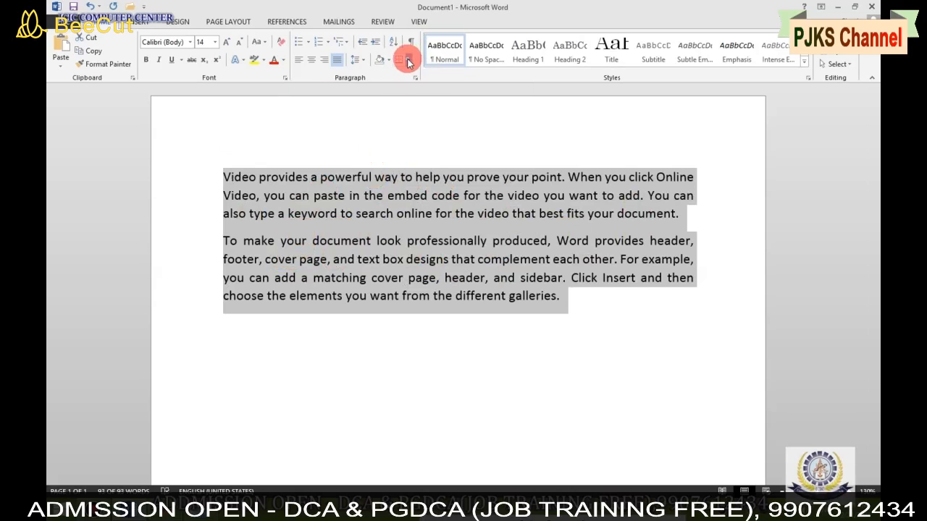
pyautogui.click(425, 78)
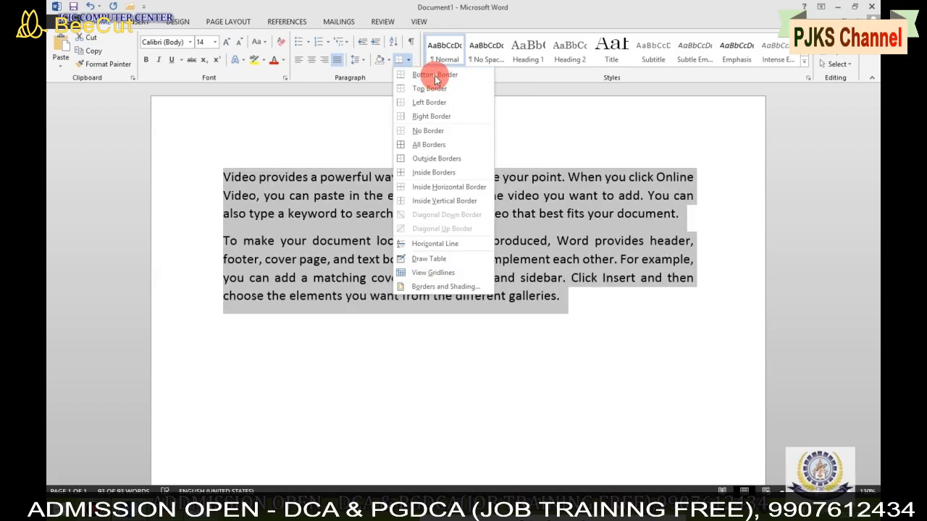
pyautogui.click(436, 77)
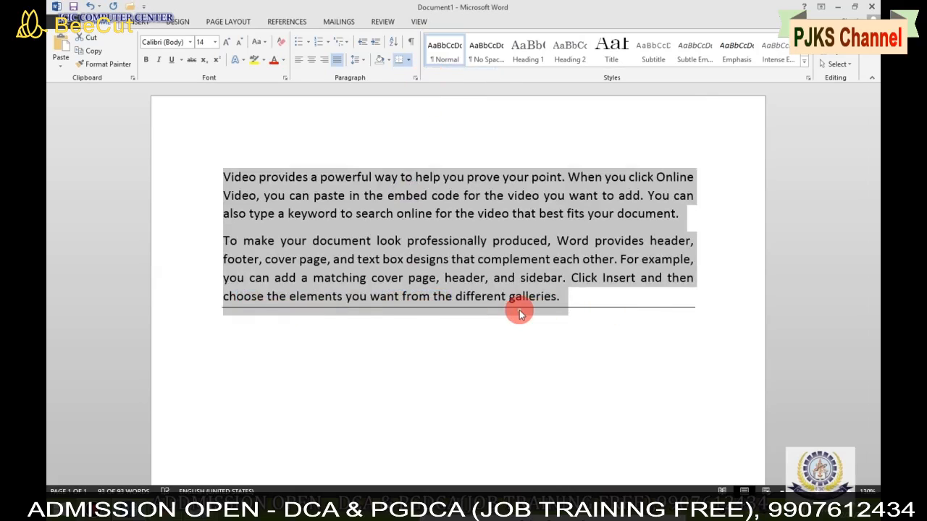
pyautogui.click(409, 64)
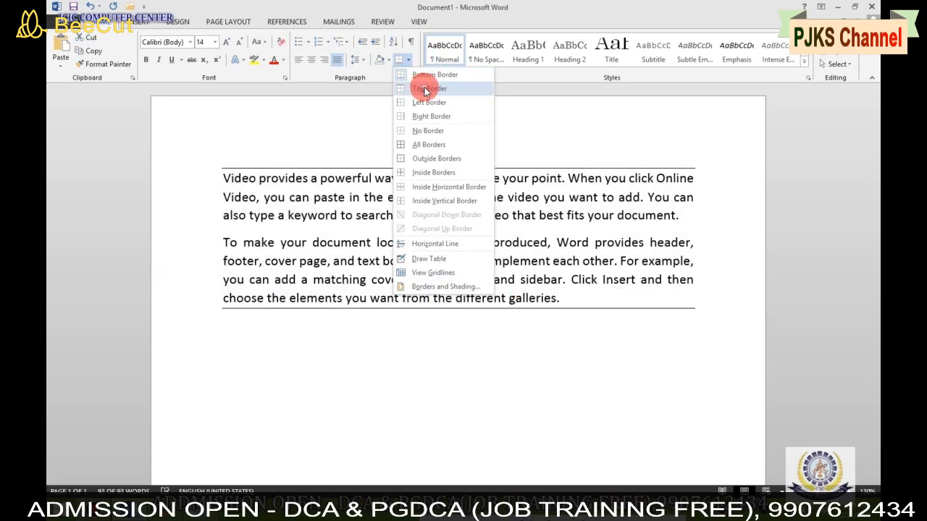
pyautogui.click(425, 89)
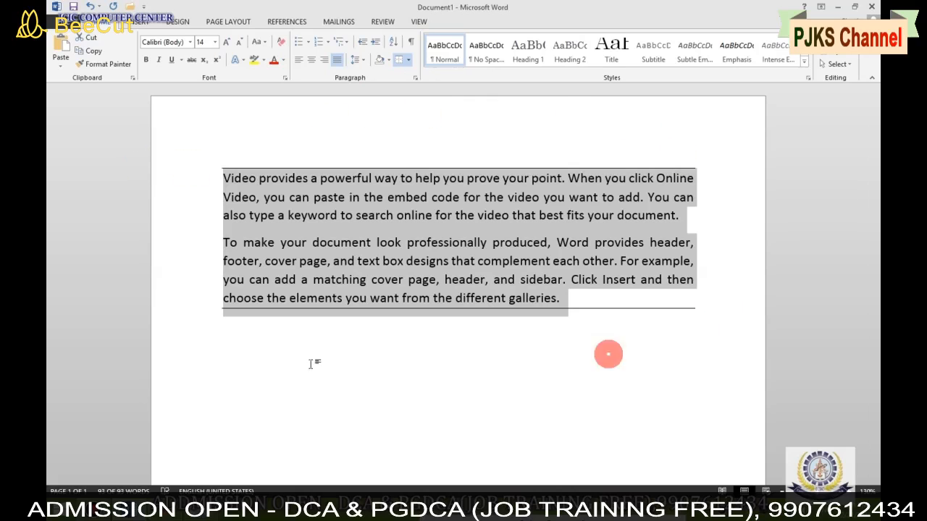
# Apply all borders to both paragraphs and add the lines GHJGHJFGHF GH, GHGHJ, HGHGH and HGHGHJ below them
pyautogui.click(409, 61)
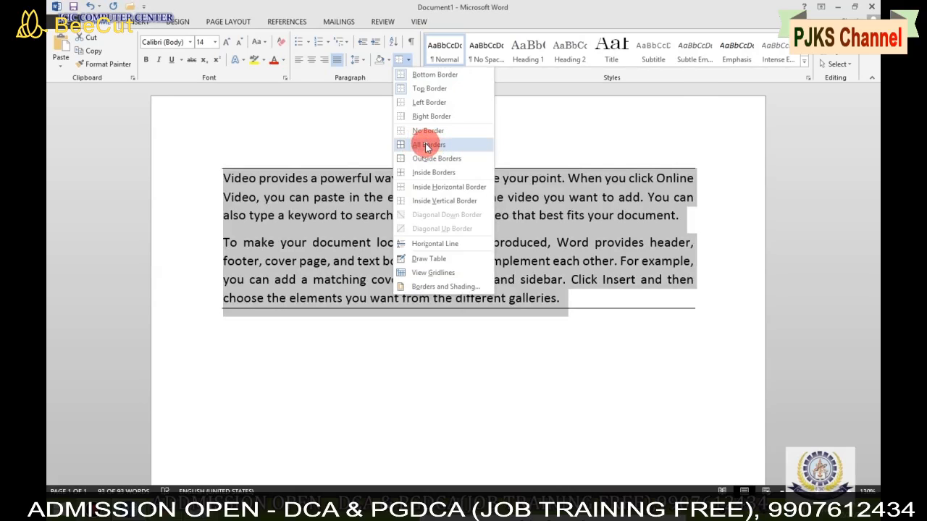
pyautogui.click(417, 146)
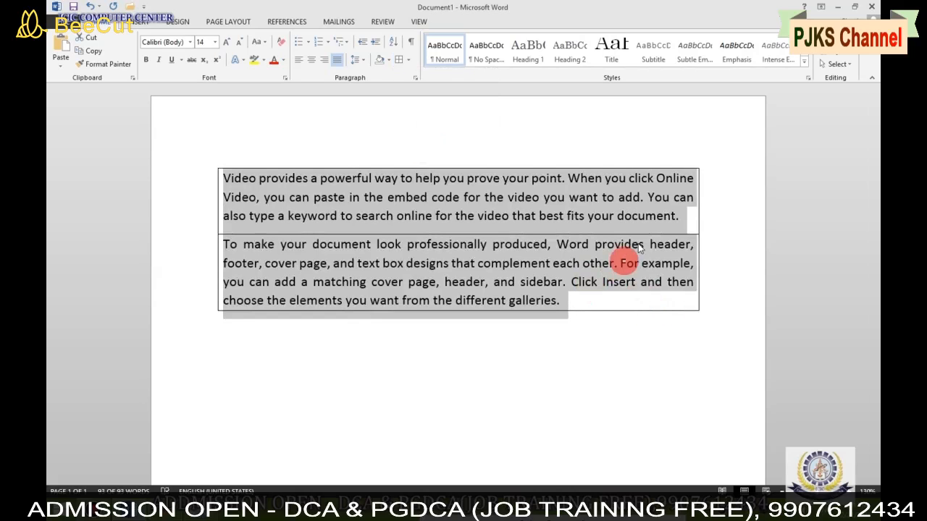
pyautogui.click(571, 304)
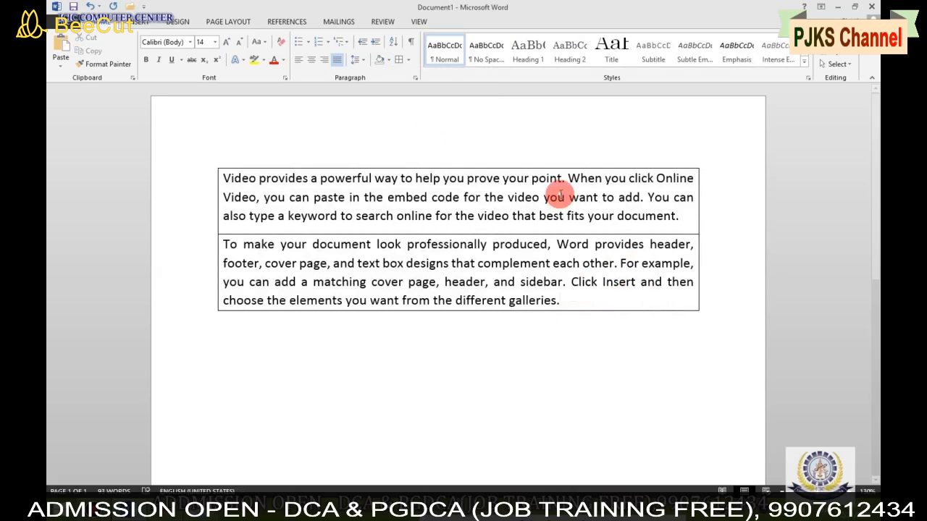
pyautogui.press('Return')
pyautogui.write('GHJGHJFGHF GH')
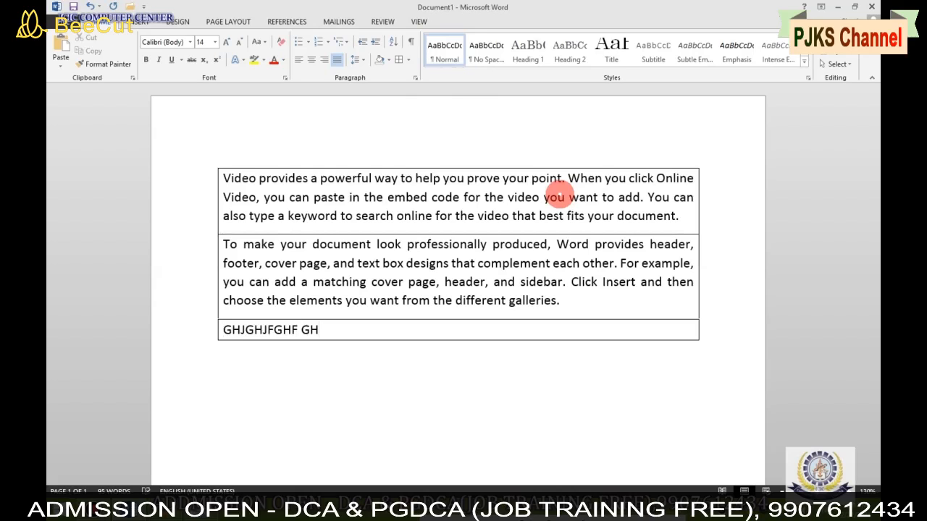
pyautogui.press('Return')
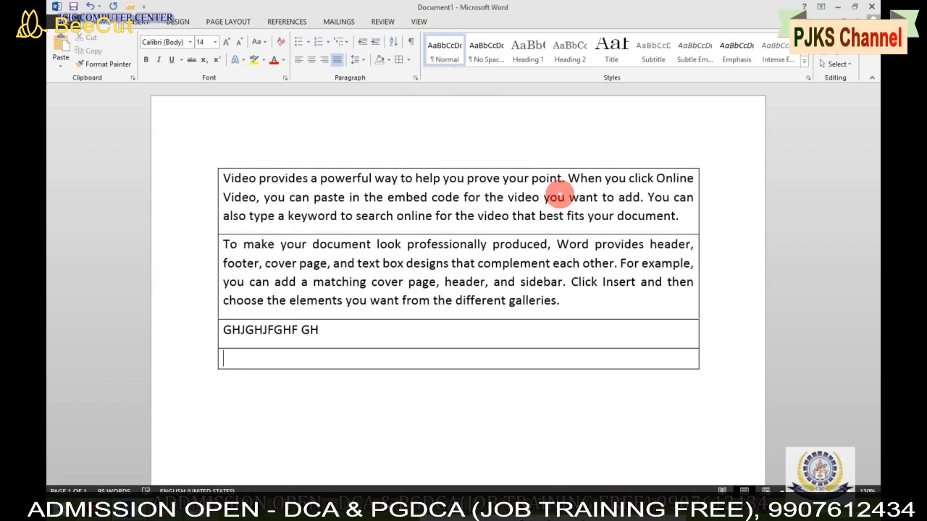
pyautogui.press('Return')
pyautogui.press('Return')
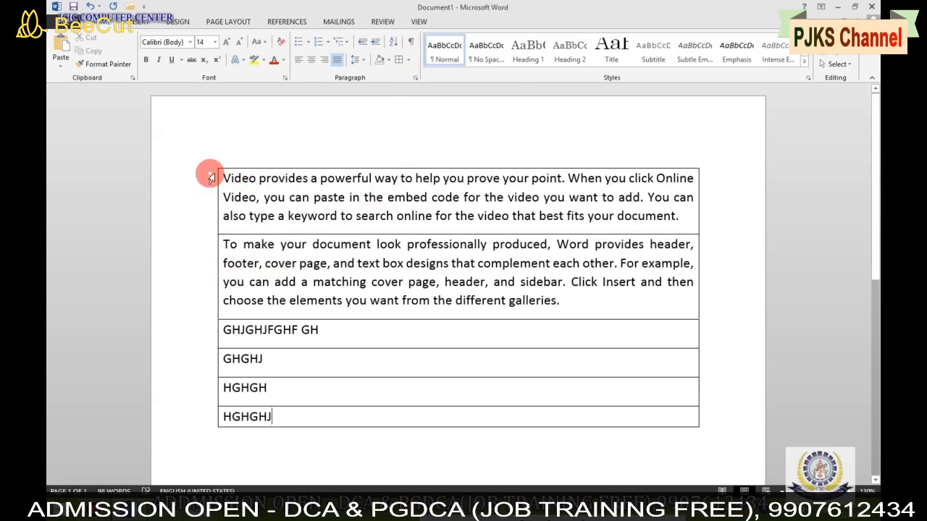
# Remove every border from the two paragraphs and the four short lines below them
pyautogui.moveTo(217, 176); pyautogui.dragTo(337, 447)
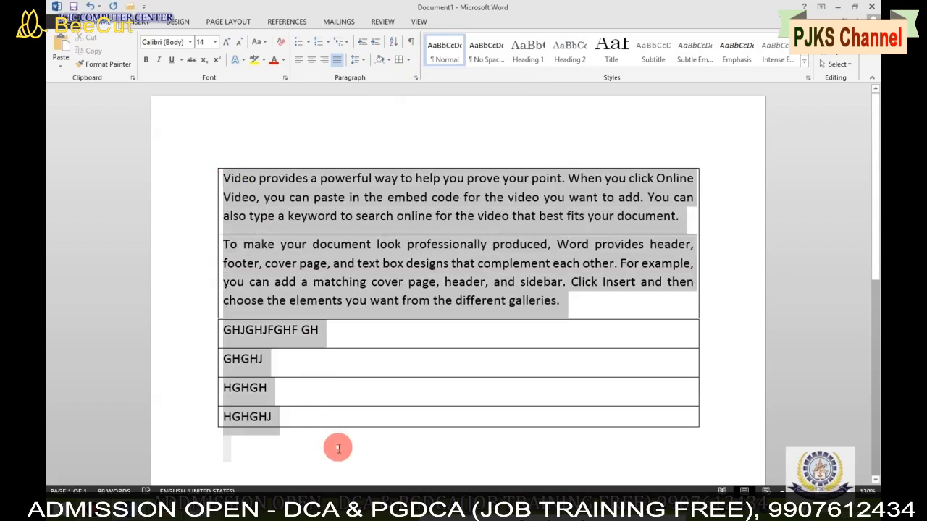
pyautogui.click(410, 60)
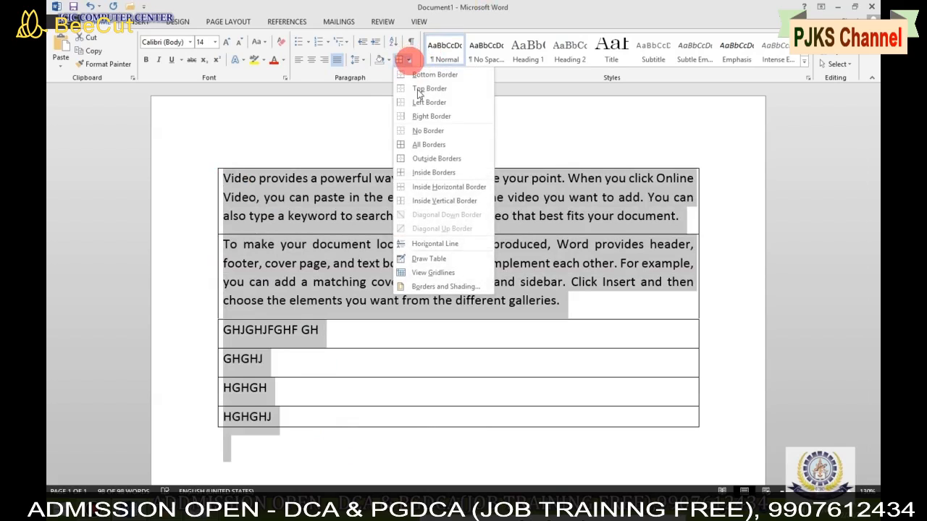
pyautogui.click(430, 134)
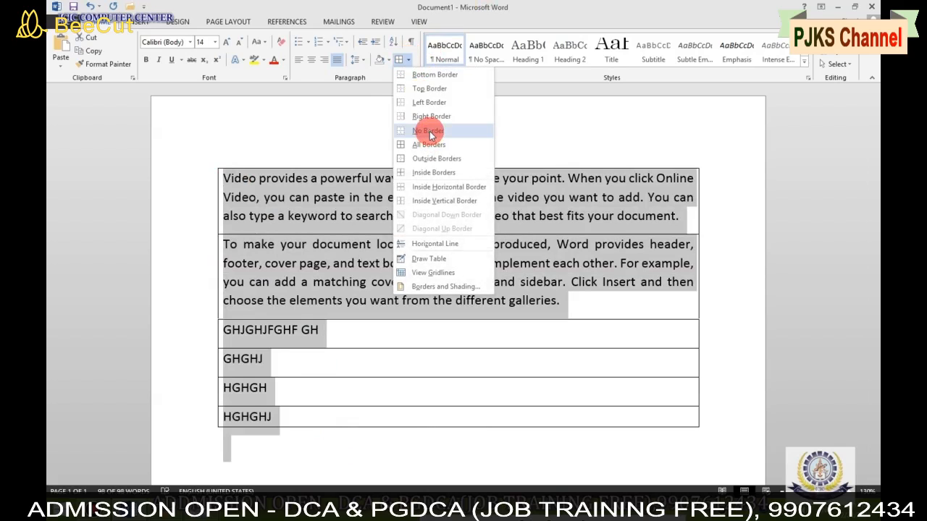
pyautogui.click(426, 134)
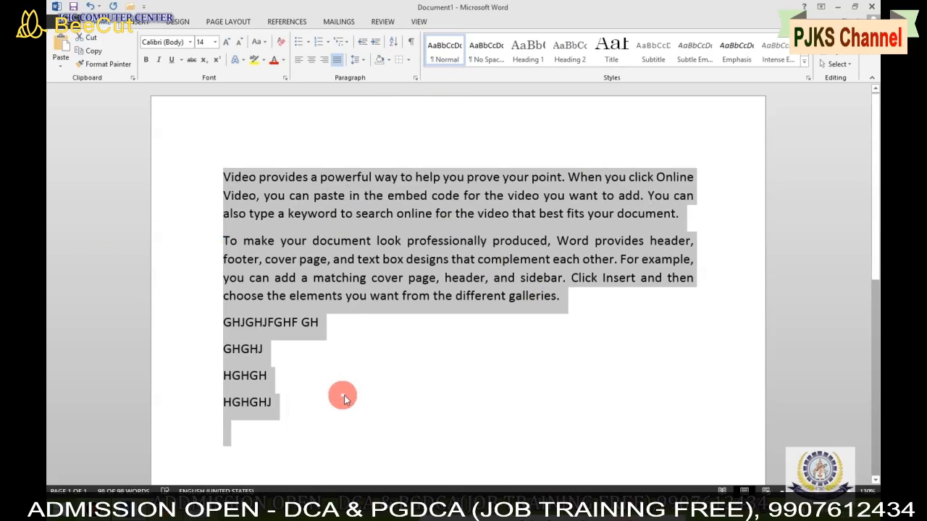
# Try outside borders around all the selected text and clear them again
pyautogui.click(409, 62)
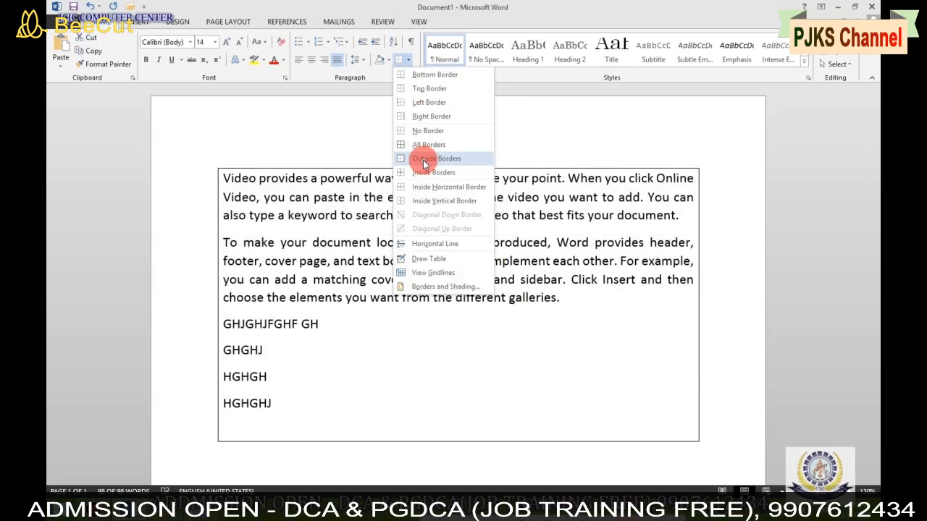
pyautogui.click(423, 160)
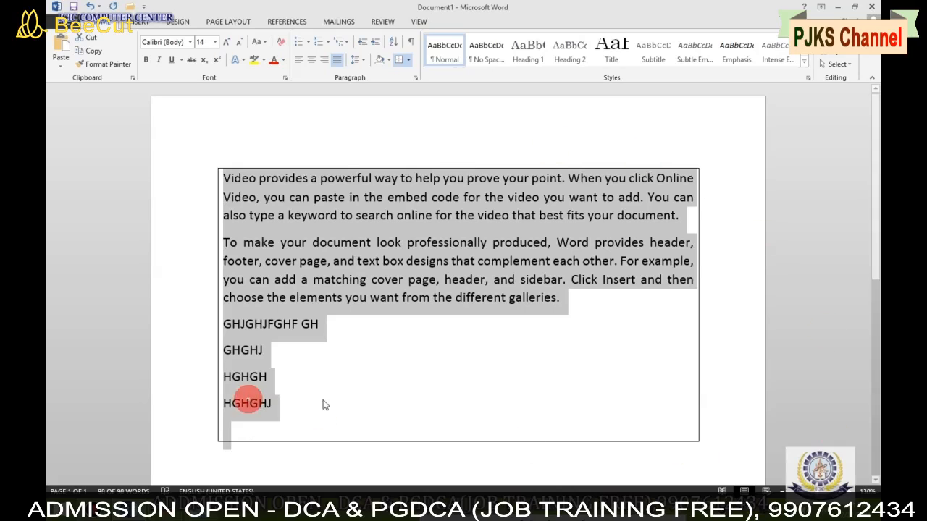
pyautogui.click(409, 62)
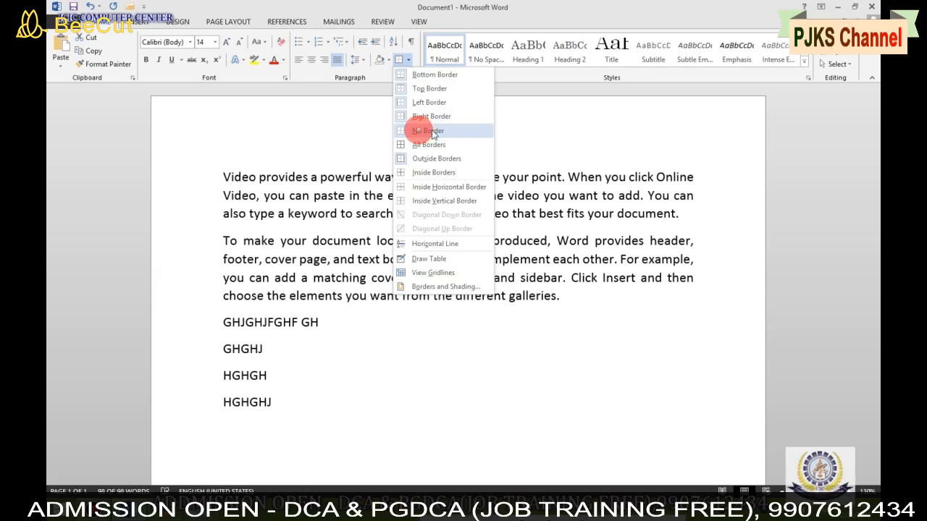
pyautogui.click(426, 131)
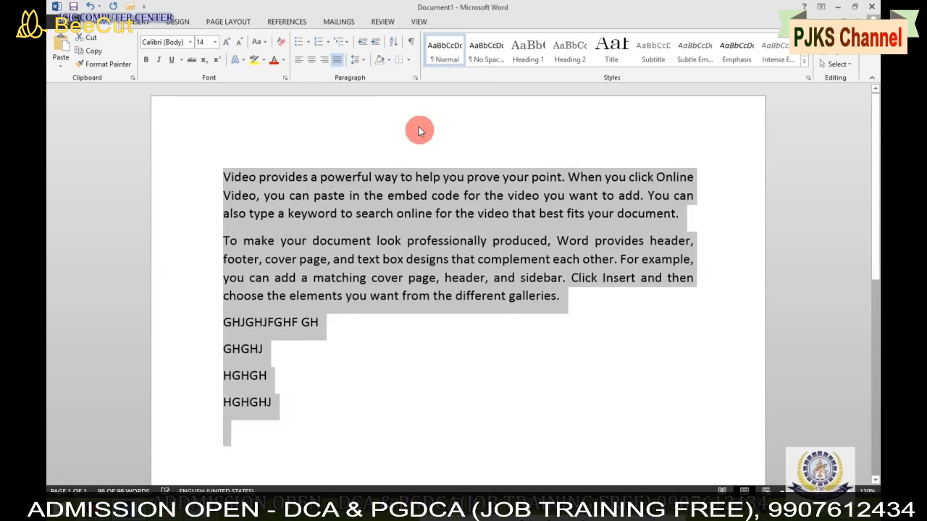
# Apply inside borders to all the text and add the lines HGHJGHJ and FGHFGH after the last one
pyautogui.click(407, 61)
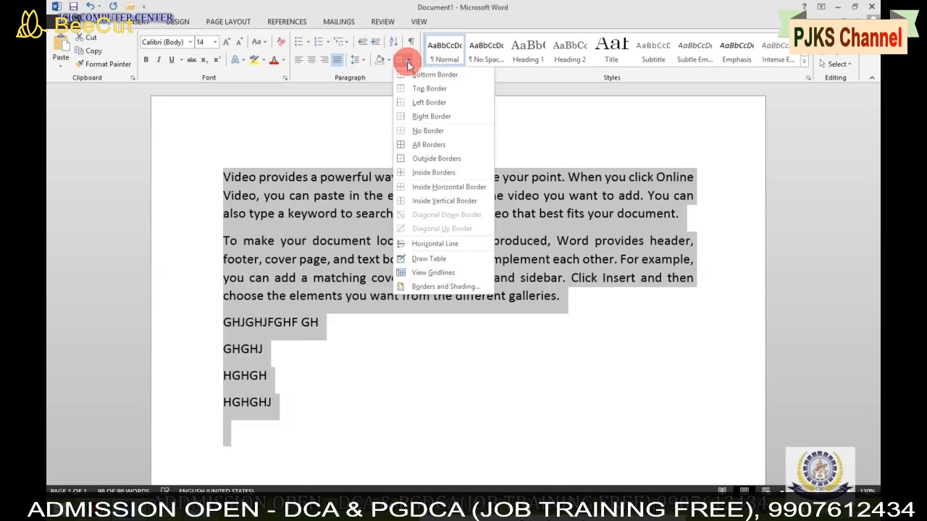
pyautogui.click(427, 176)
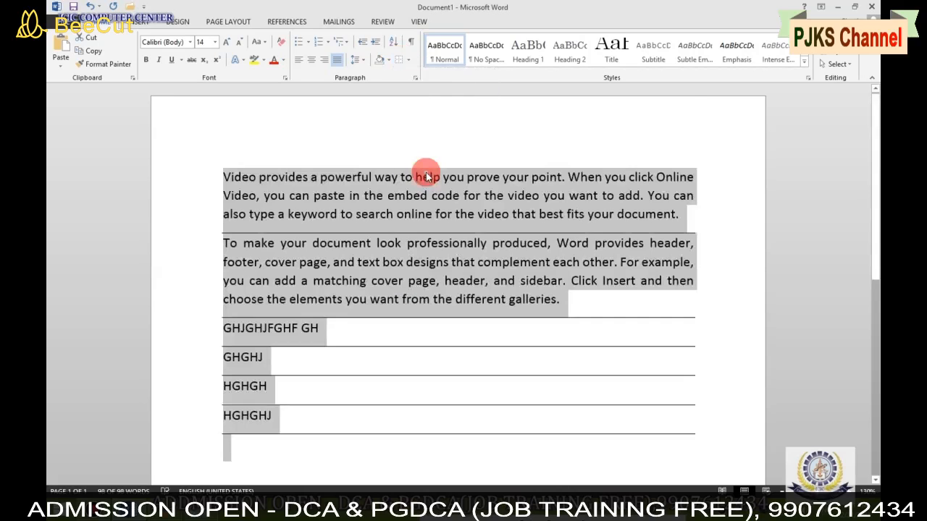
pyautogui.click(290, 418)
pyautogui.press('Return')
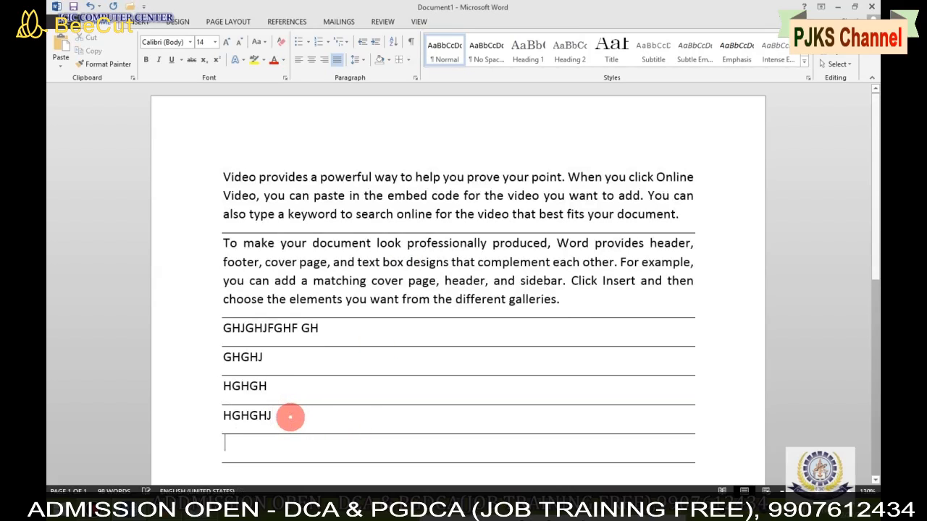
pyautogui.write('HGHJ')
pyautogui.write('FGHFGH')
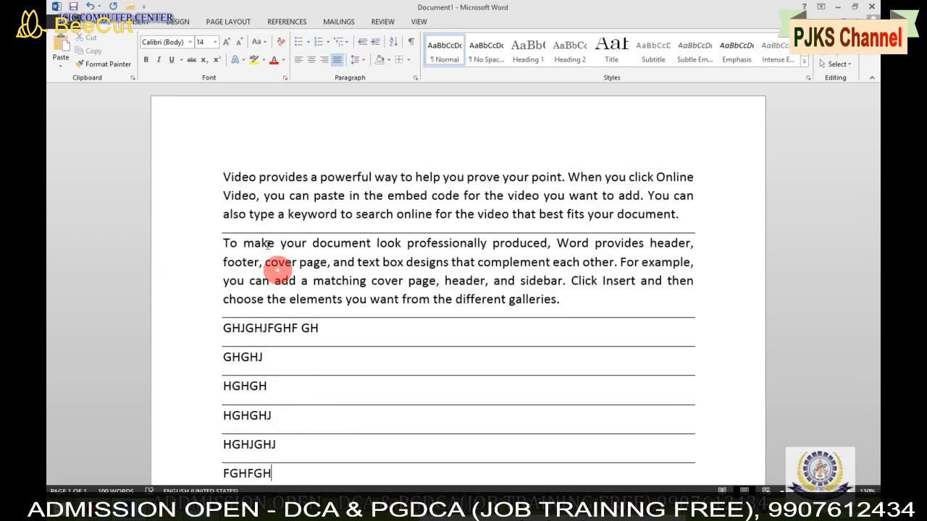
pyautogui.moveTo(223, 175); pyautogui.dragTo(335, 487)
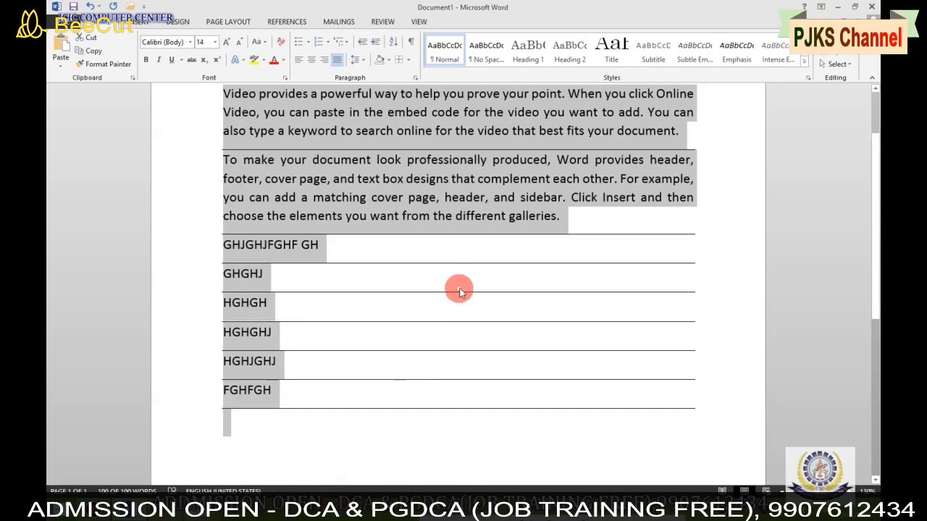
pyautogui.click(409, 61)
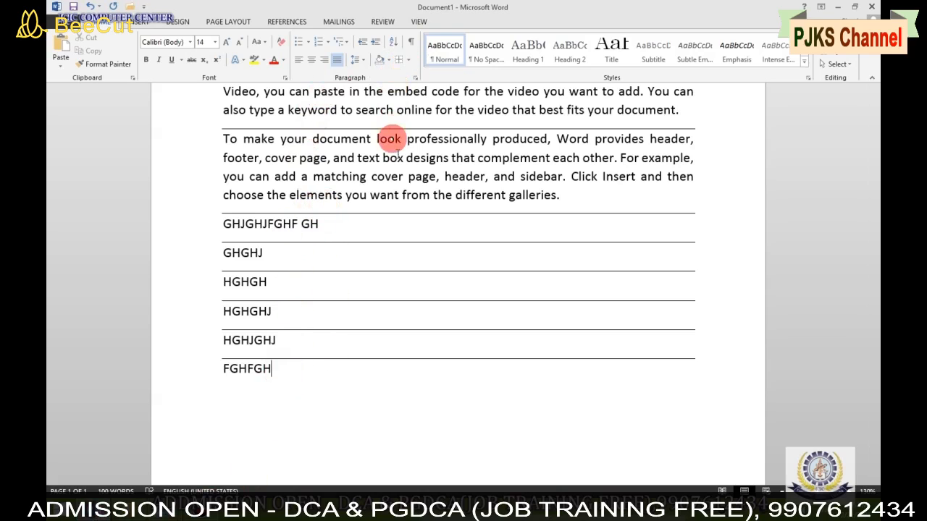
pyautogui.click(291, 373)
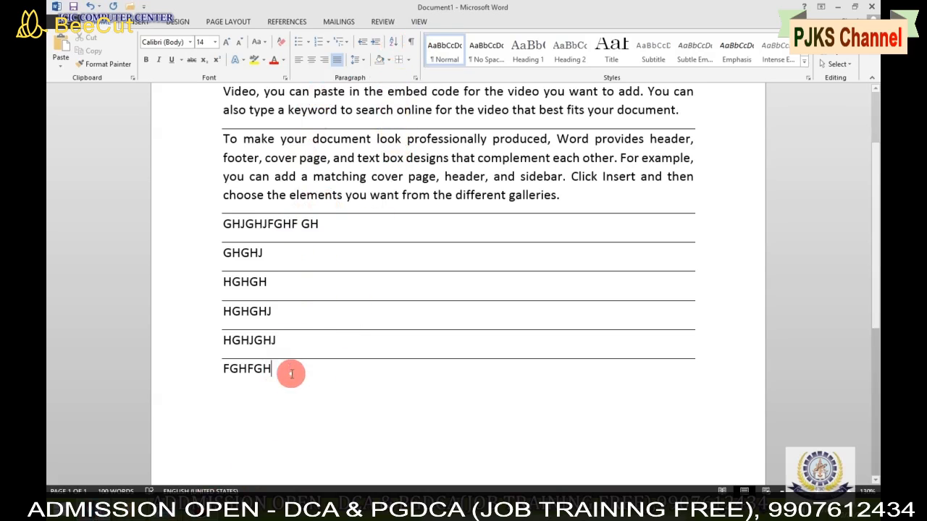
# Clear the inside borders from all the text, including the six short lines, and deselect it
pyautogui.moveTo(290, 372); pyautogui.dragTo(220, 80)
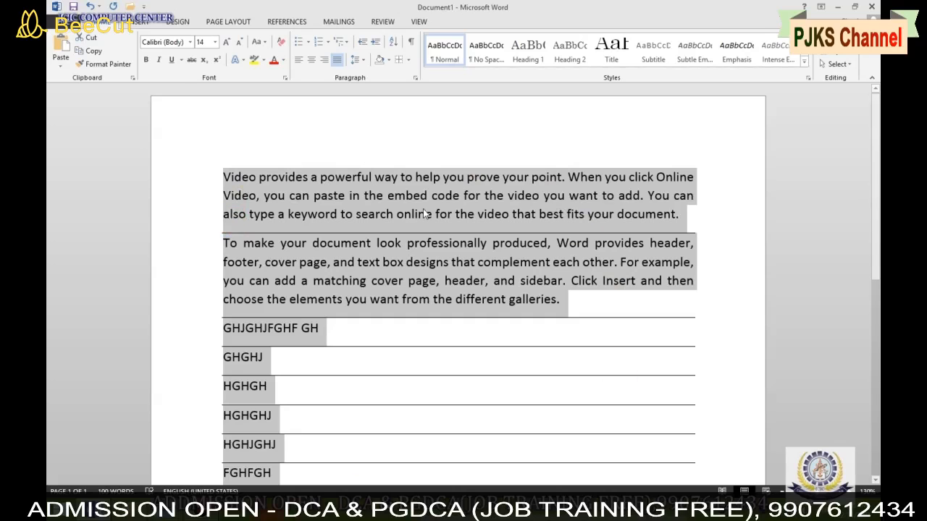
pyautogui.click(409, 60)
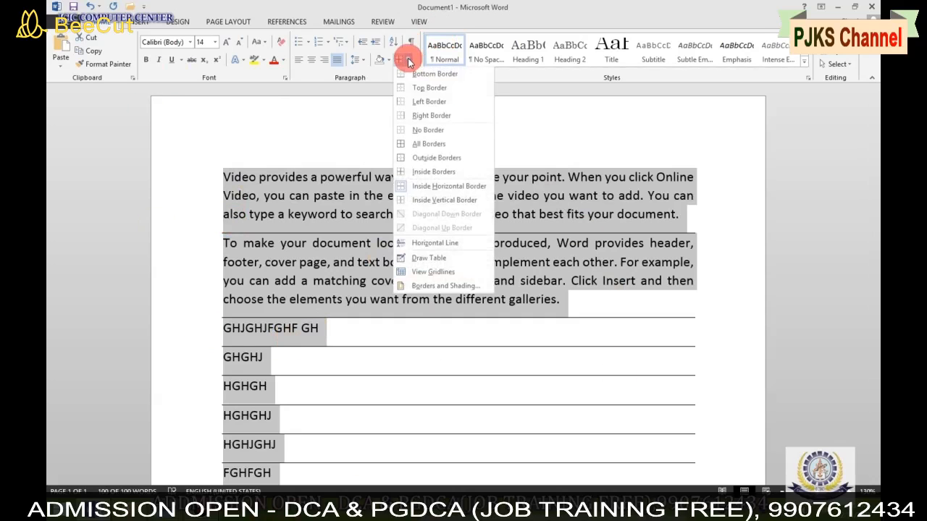
pyautogui.click(424, 132)
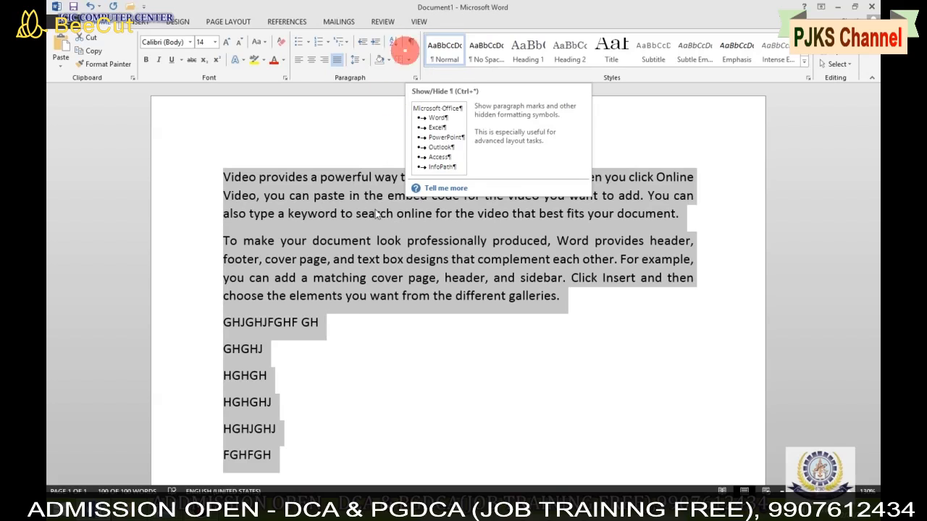
pyautogui.click(312, 304)
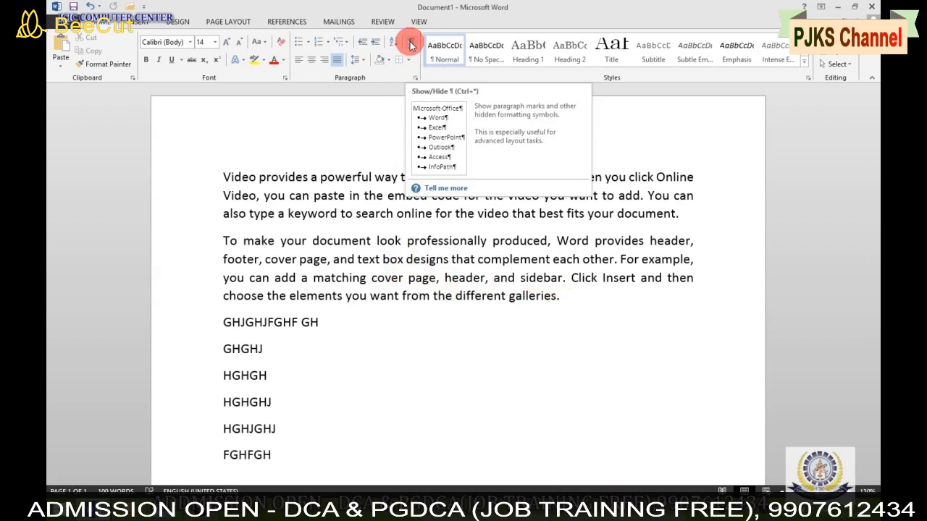
# Delete the six short lines of filler text below the two main paragraphs
pyautogui.scroll(-2, 268, 340)
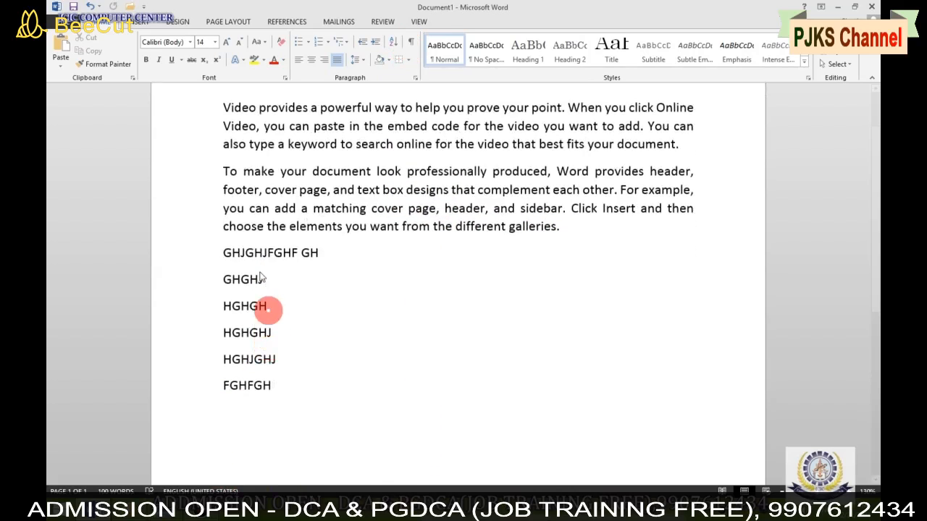
pyautogui.moveTo(221, 251); pyautogui.dragTo(287, 405)
pyautogui.press('Delete')
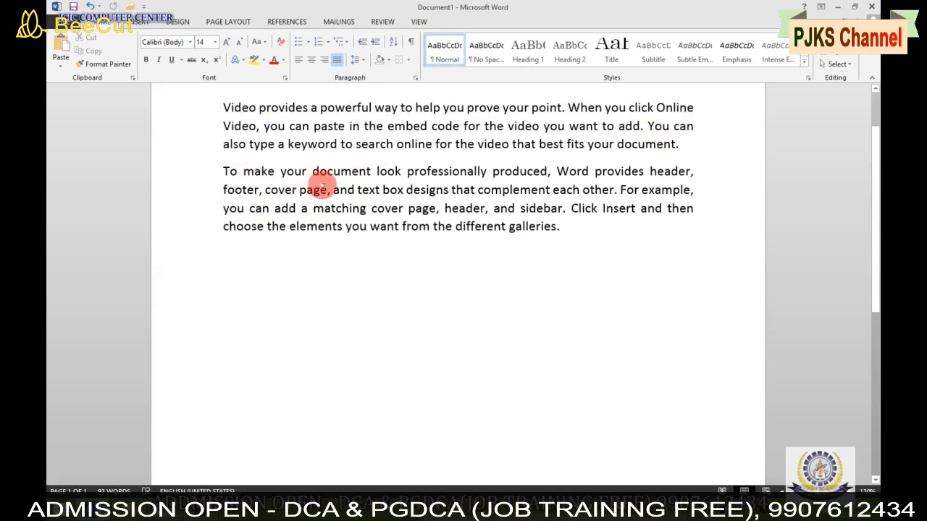
# Select both main paragraphs and show the paragraph marks and other hidden formatting symbols
pyautogui.scroll(2, 224, 171)
pyautogui.moveTo(223, 176); pyautogui.dragTo(555, 306)
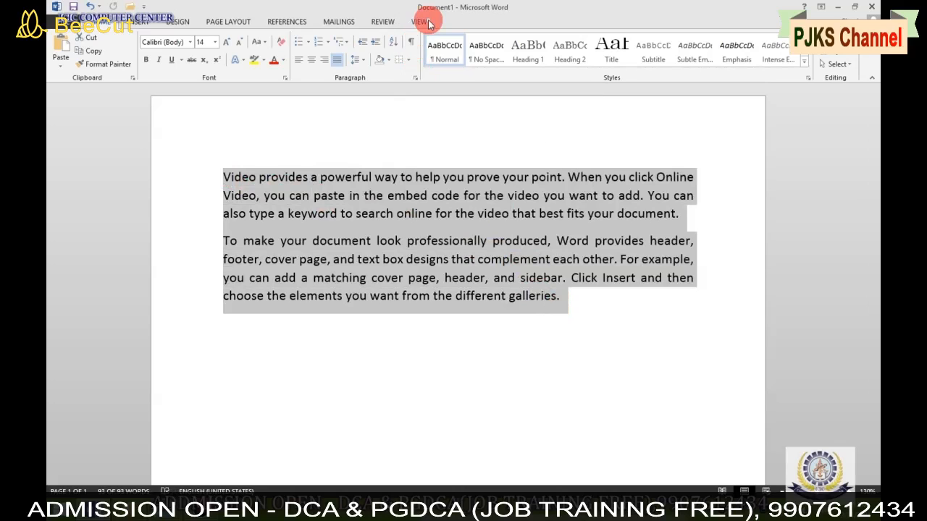
pyautogui.click(411, 41)
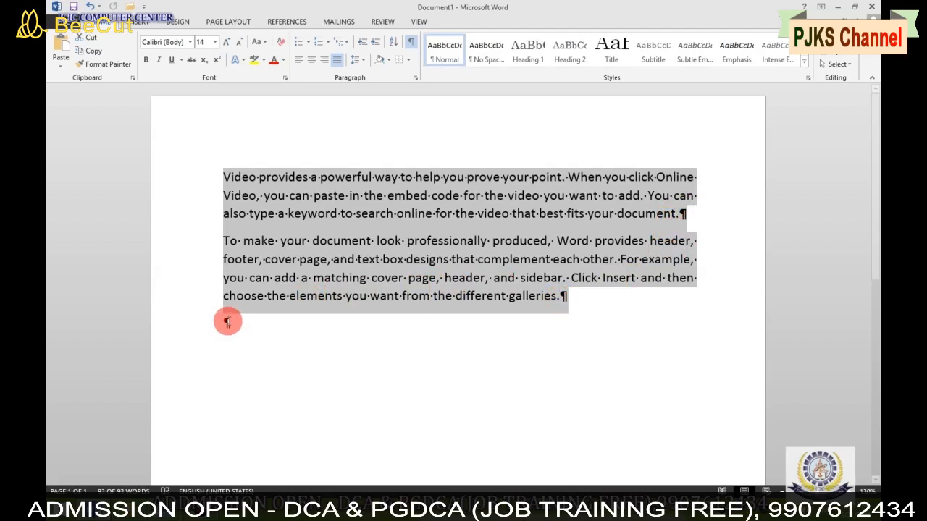
# Generate a sample paragraph with =RAND(1) in the empty line below the two paragraphs and add the text GHFHFG beneath it
pyautogui.click(226, 323)
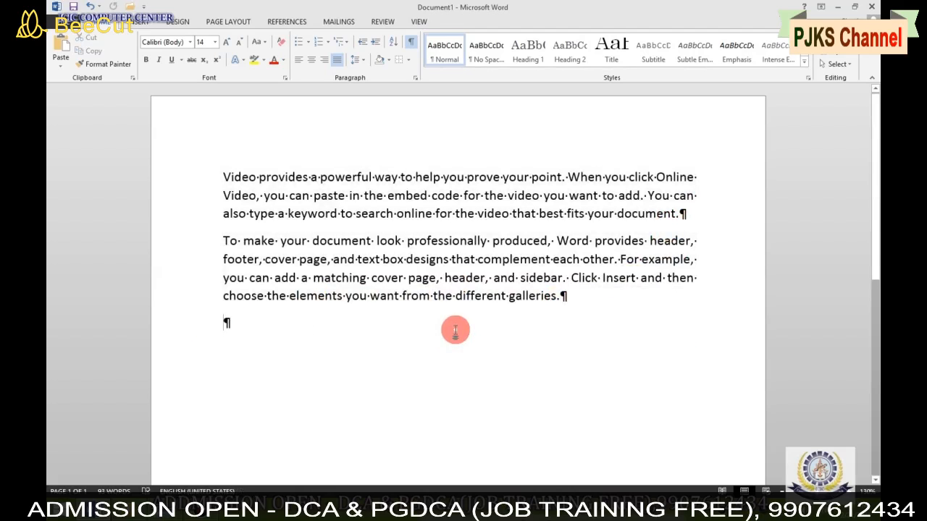
pyautogui.write('GHHF')
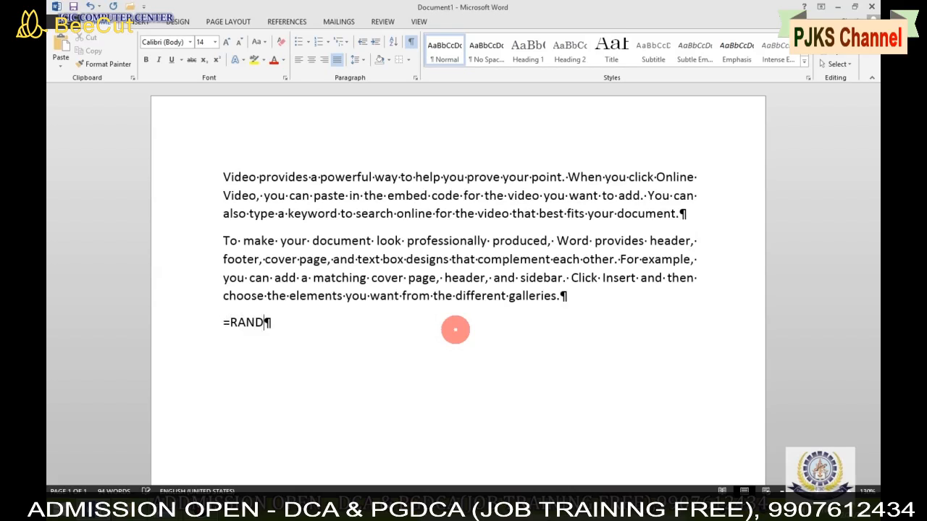
pyautogui.write('(1)')
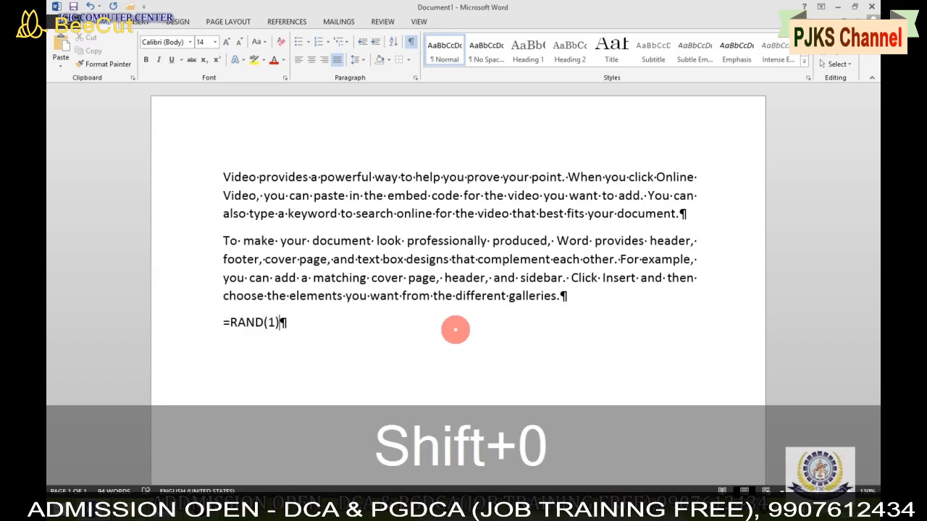
pyautogui.press('Return')
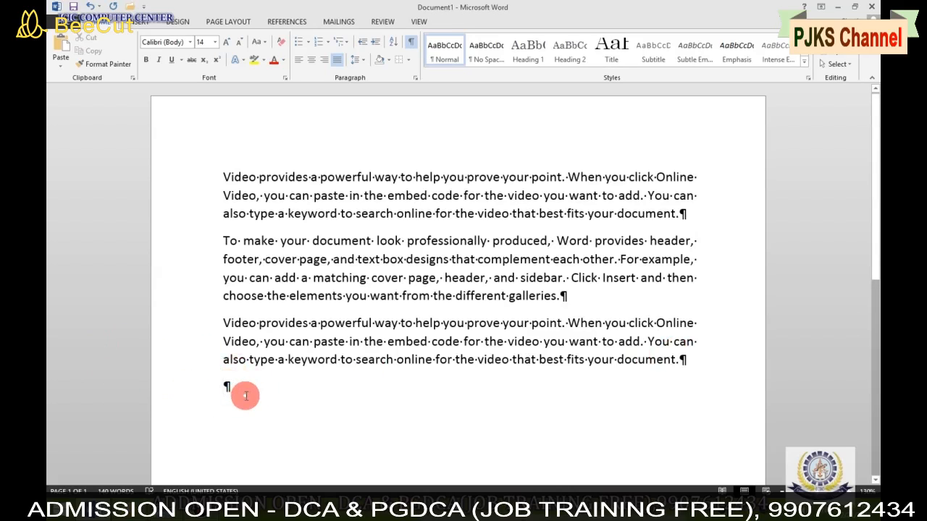
pyautogui.write('GHFHFG')
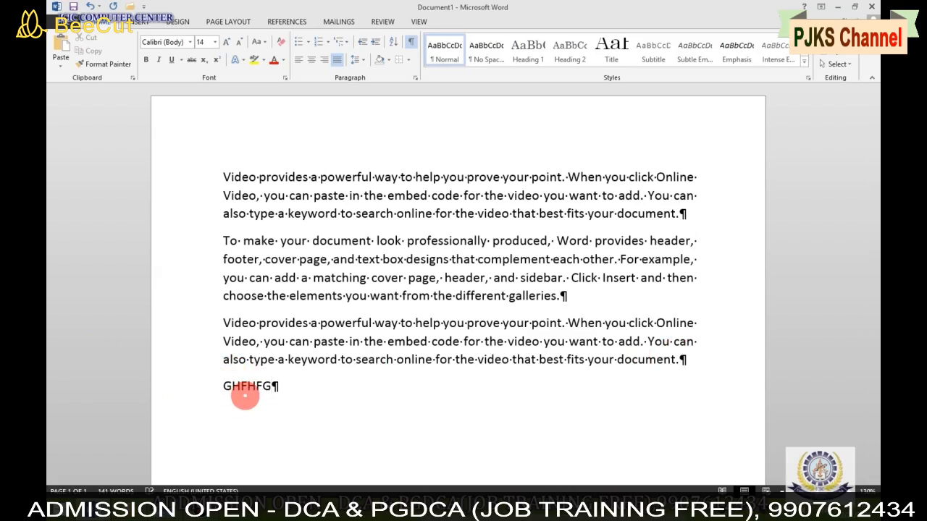